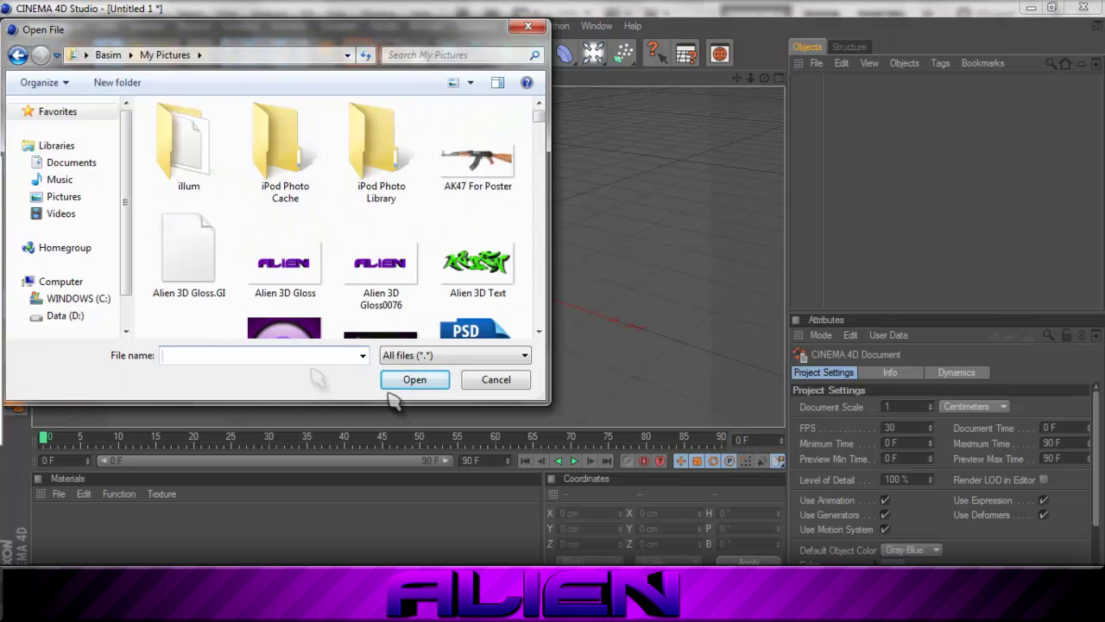
- Open the Alien Logo C4D scene and render a preview of the logo in the perspective view
key(Down)
key(Return)
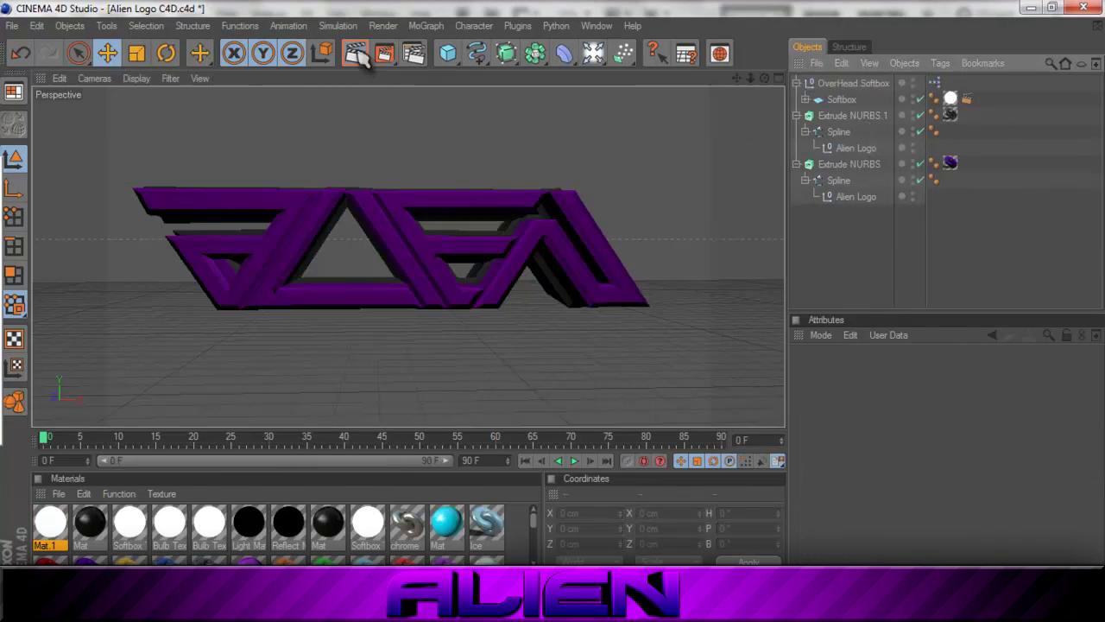
click(666, 291)
key(ctrl+r)
click(584, 260)
key(ctrl+r)
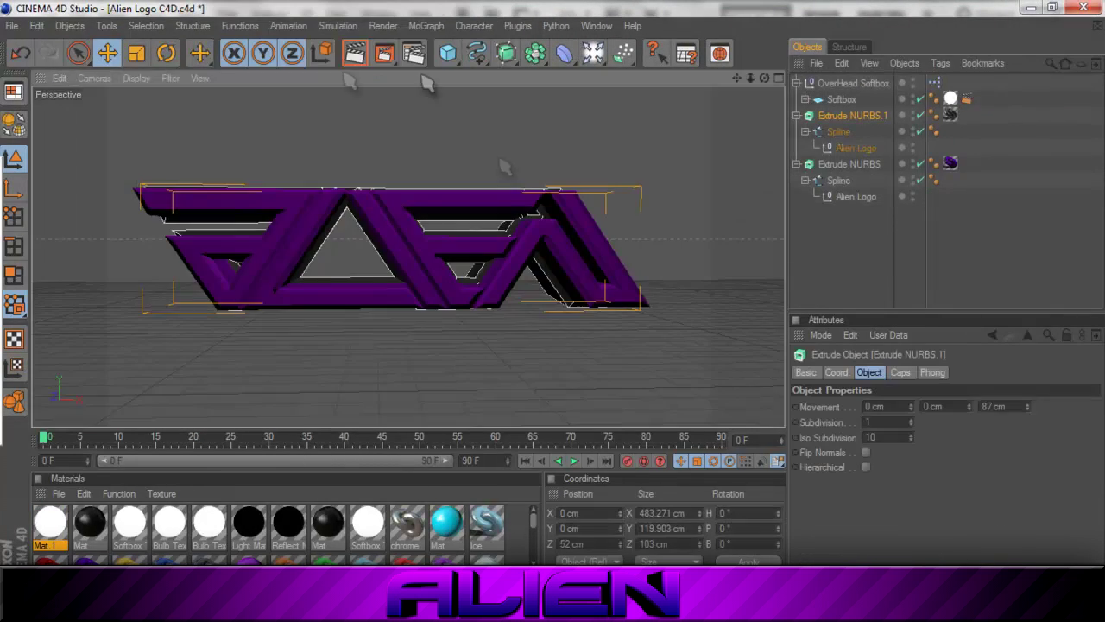
key(Return)
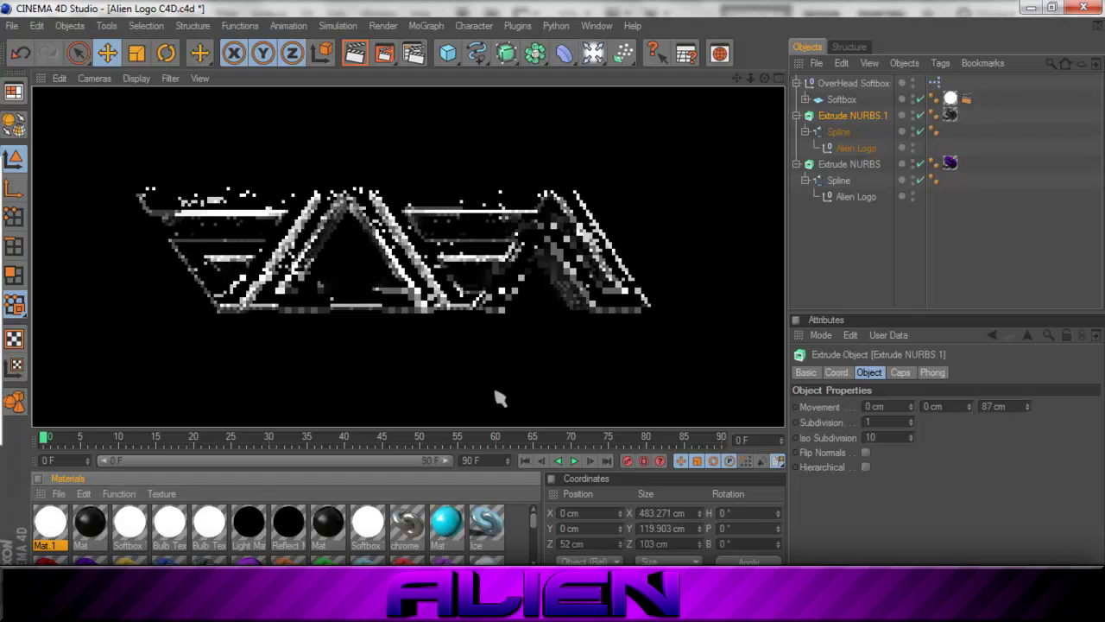
- Open the Content Browser on its presets and dismiss the database warning
click(500, 399)
click(556, 25)
key(Escape)
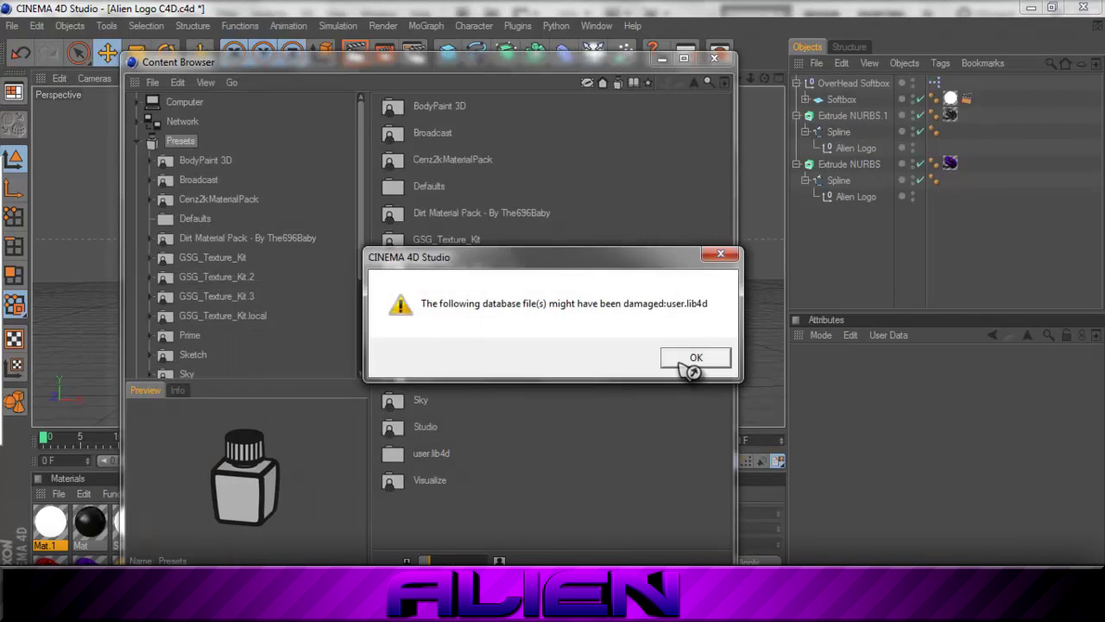
click(698, 357)
- Render a preview and raise the overhead softbox above the logo to a Y position of about 942 cm
key(ctrl+r)
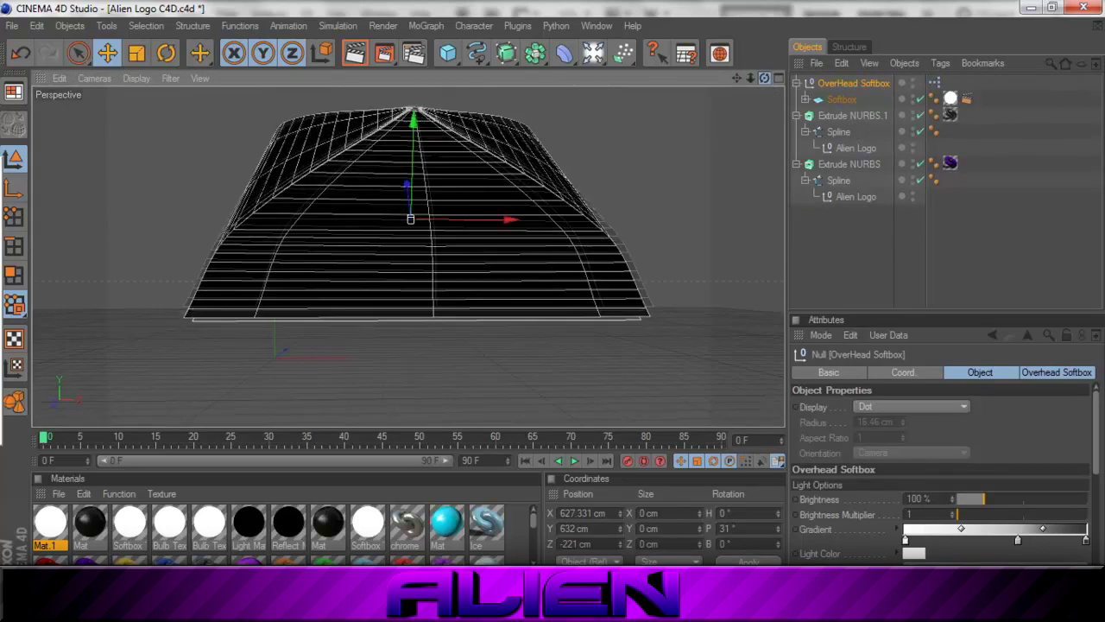
drag(733, 99, 769, 83)
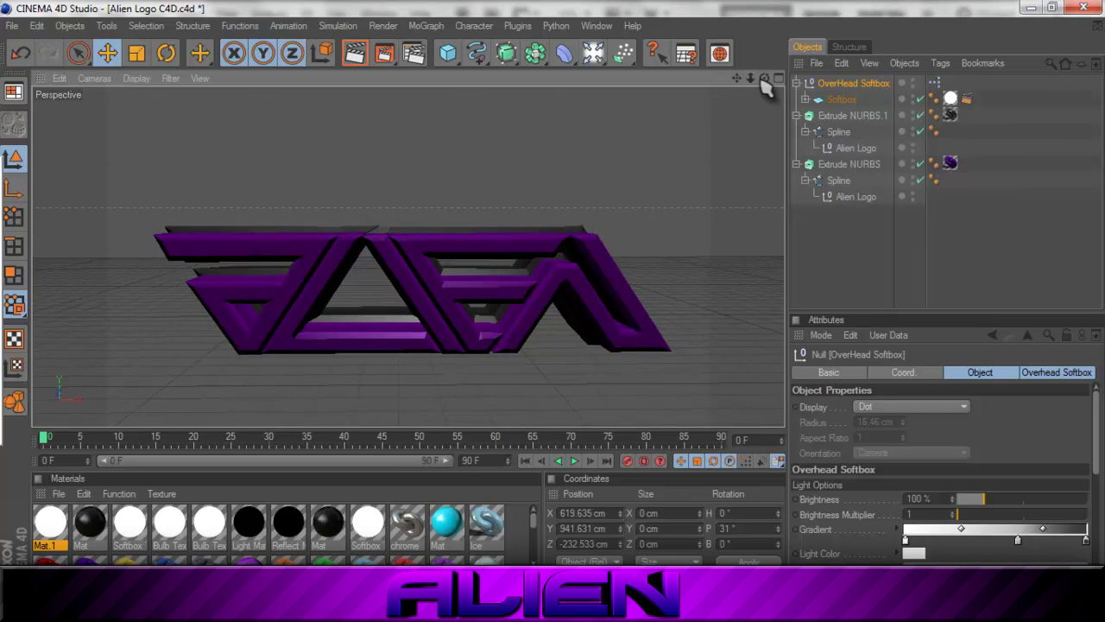
- Check the Color channel of the Nior Black material on the rear extrusion and render the view
double_click(949, 114)
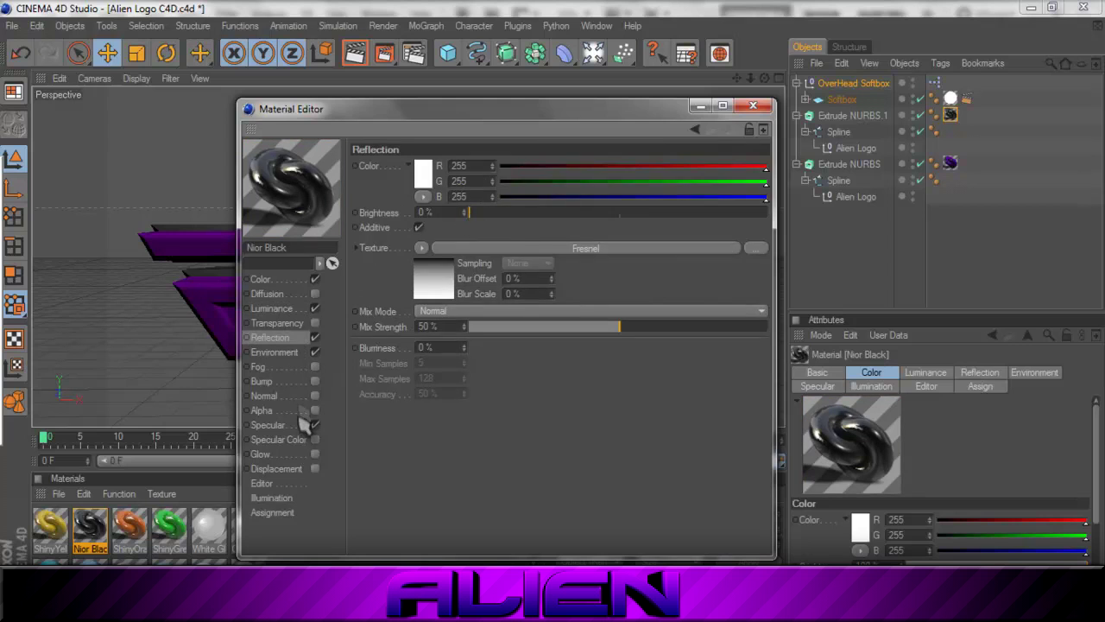
click(294, 280)
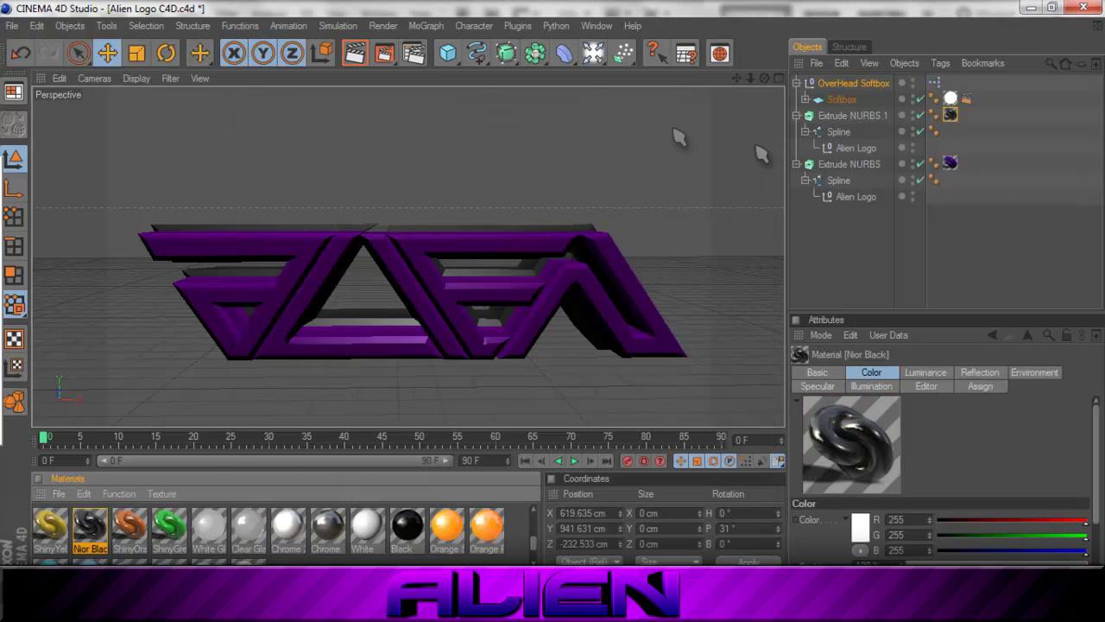
click(354, 54)
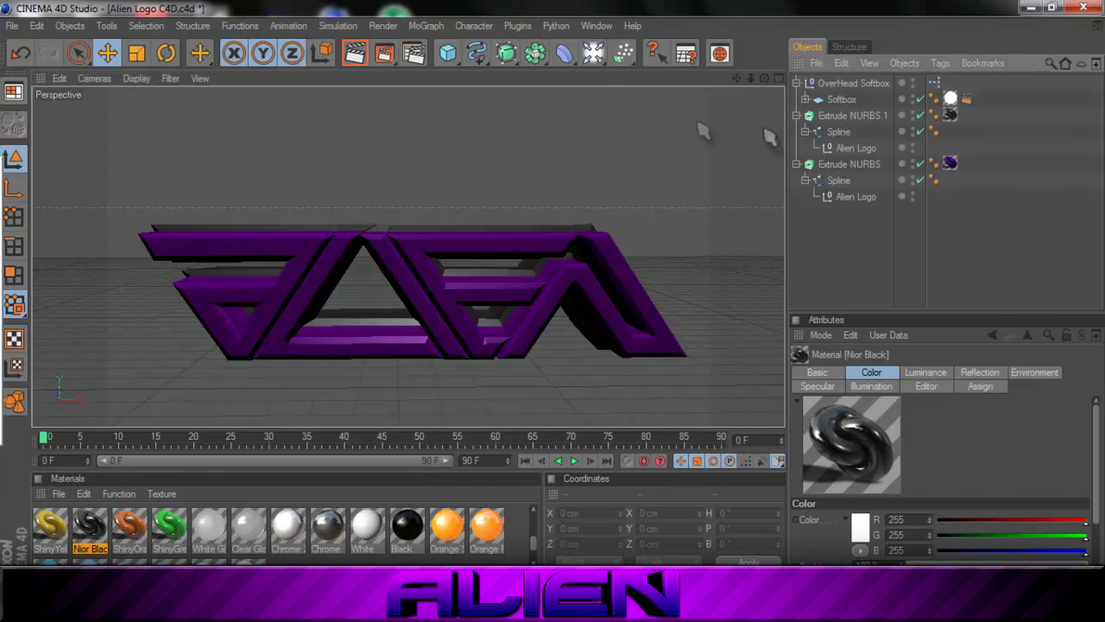
- Add a Floor object and rotate its pitch to -90° so it stands upright as a backdrop behind the logo
click(593, 54)
click(836, 372)
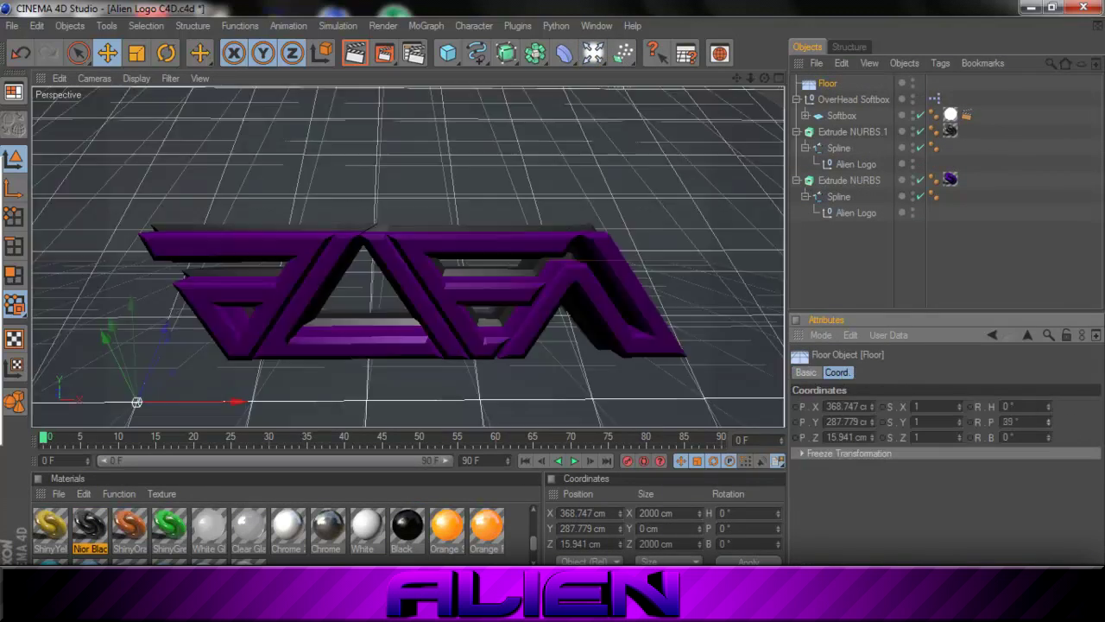
drag(1049, 421, 1048, 458)
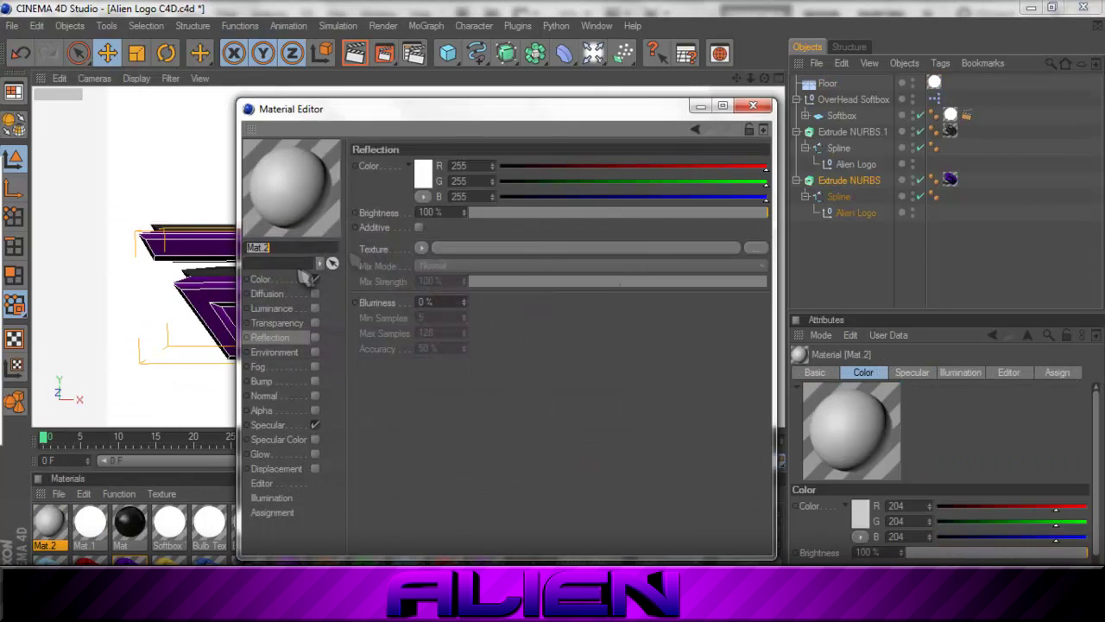
- Enable Reflection and Luminance on the Mat.2 material and lower the channel brightness almost to zero
click(316, 337)
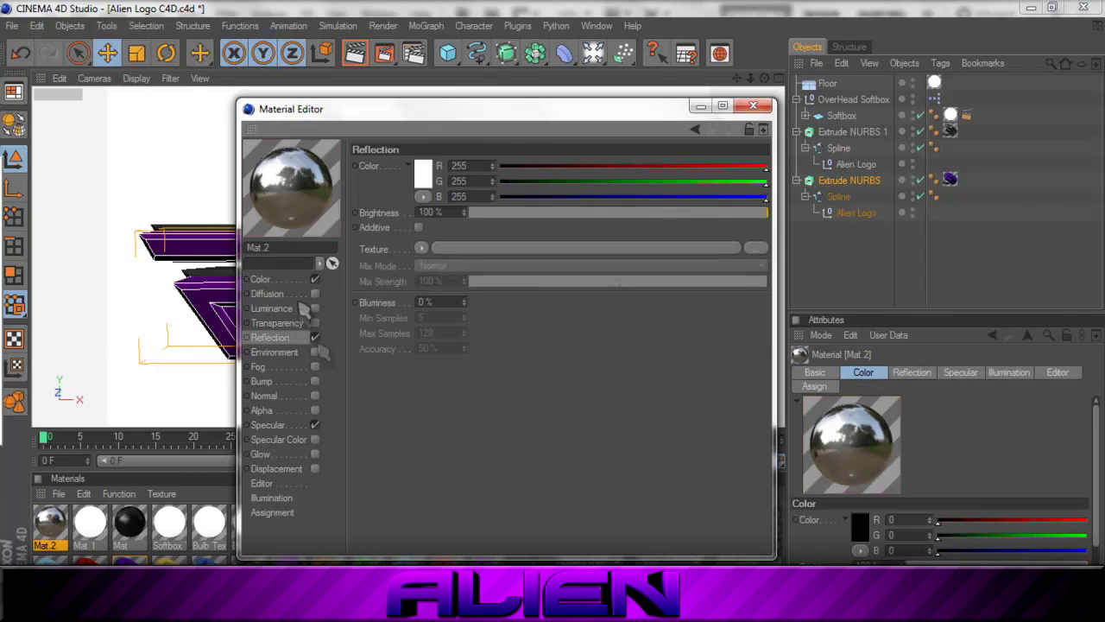
click(315, 308)
drag(518, 212, 473, 213)
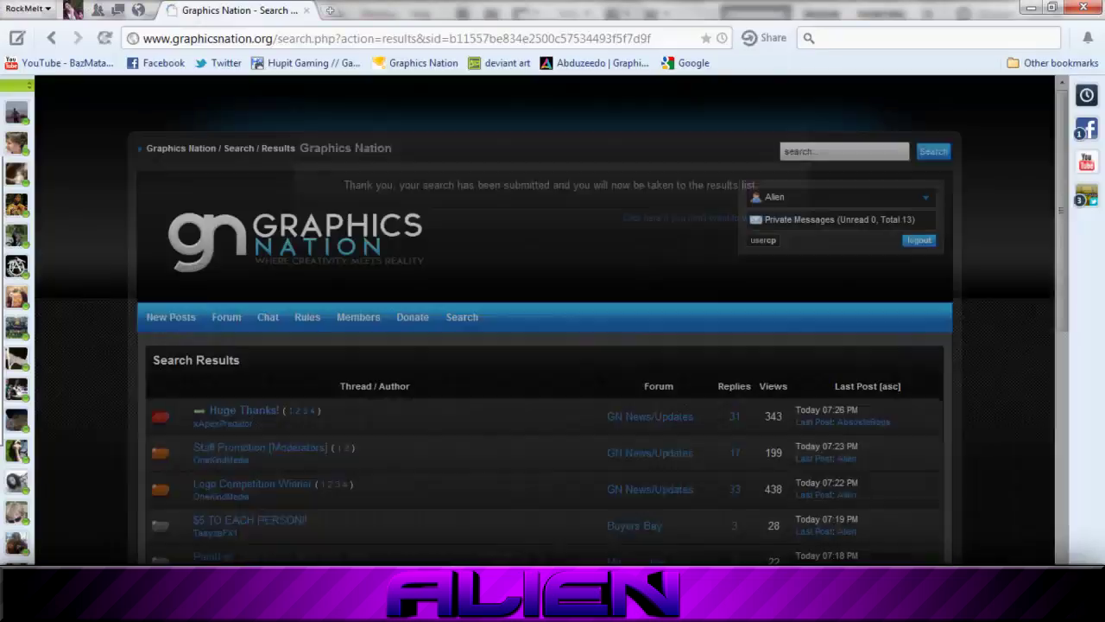
- Switch to the RockMelt browser and read the Huge Thanks! thread in the Graphics Nation search results
click(197, 410)
scroll(457, 475, down, 4)
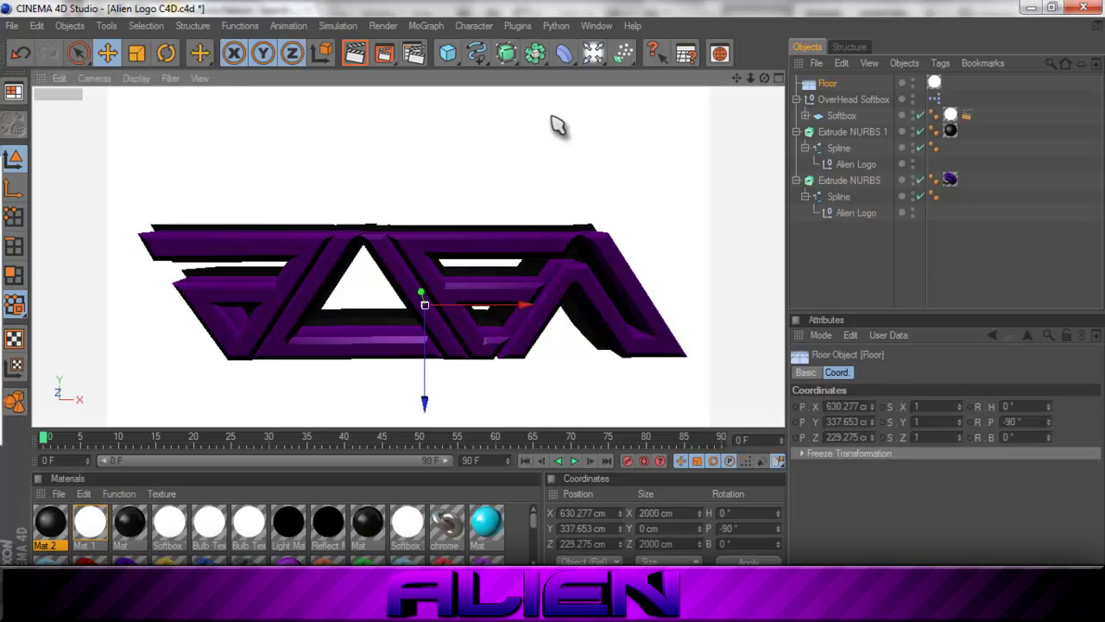
- Add a Wrap deformer at the logo and size it to 655 cm wide with a 407 cm radius
click(555, 25)
click(447, 52)
click(477, 52)
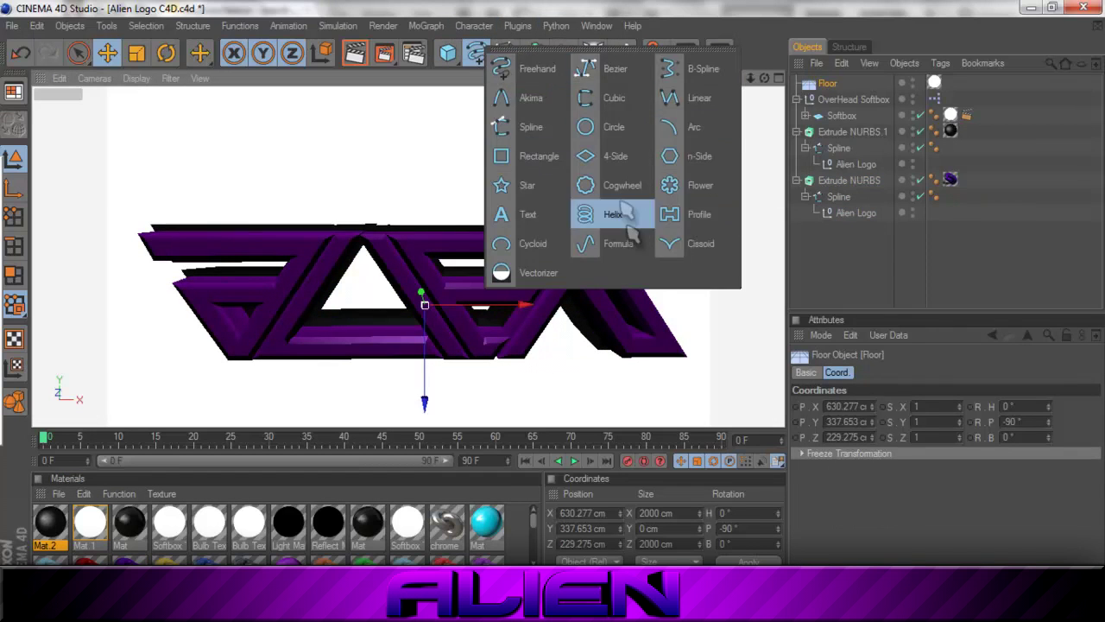
click(536, 53)
click(564, 52)
click(644, 330)
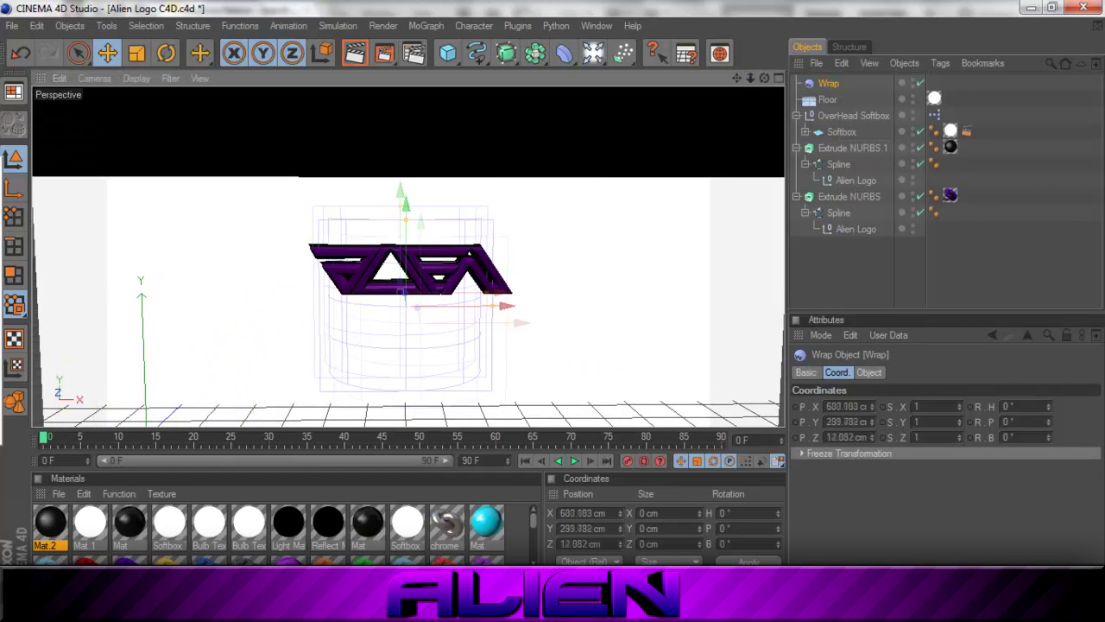
click(870, 372)
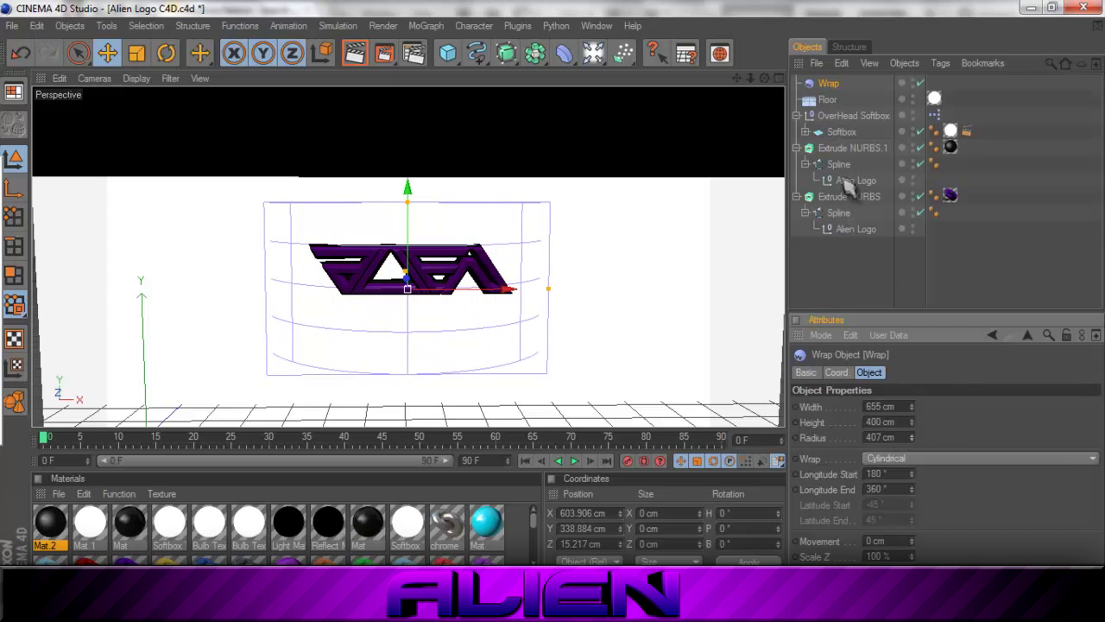
- Try to bend the logo by grouping both Extrude NURBS objects with the Wrap deformer and setting Longitude Start to 195°
click(851, 148)
drag(827, 83, 803, 131)
click(851, 148)
shift+click(849, 196)
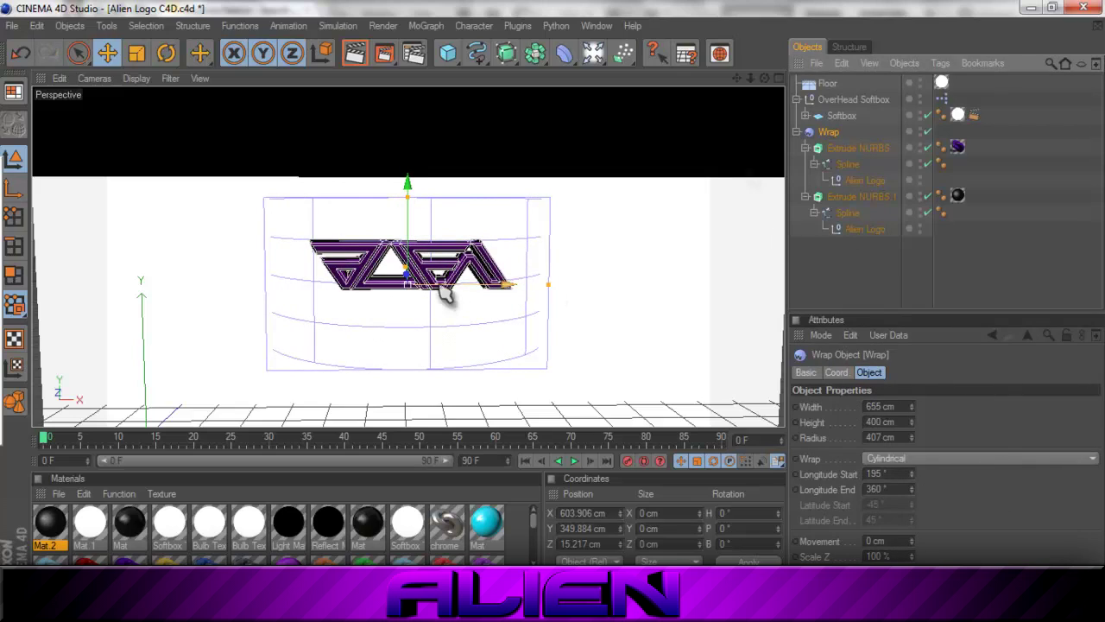
- Search YouTube in the browser for "how to wrap text in cinema 4d" and open the Wrapping 3D Text in CINEMA 4D video
click(95, 531)
click(404, 100)
text(how to wrap text in cinema 4d)
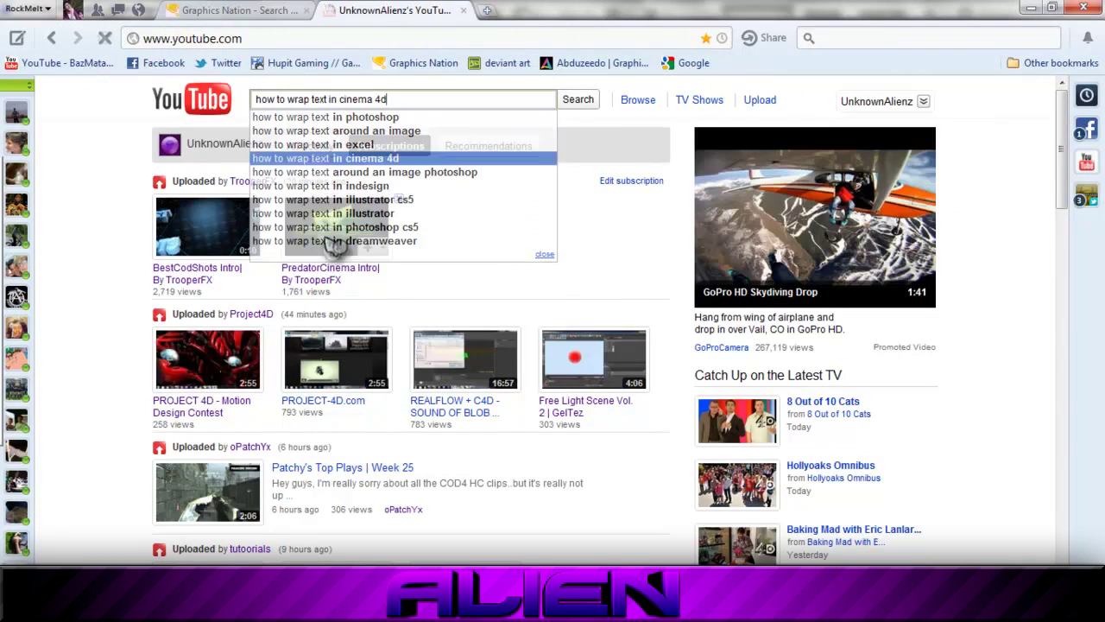
click(336, 148)
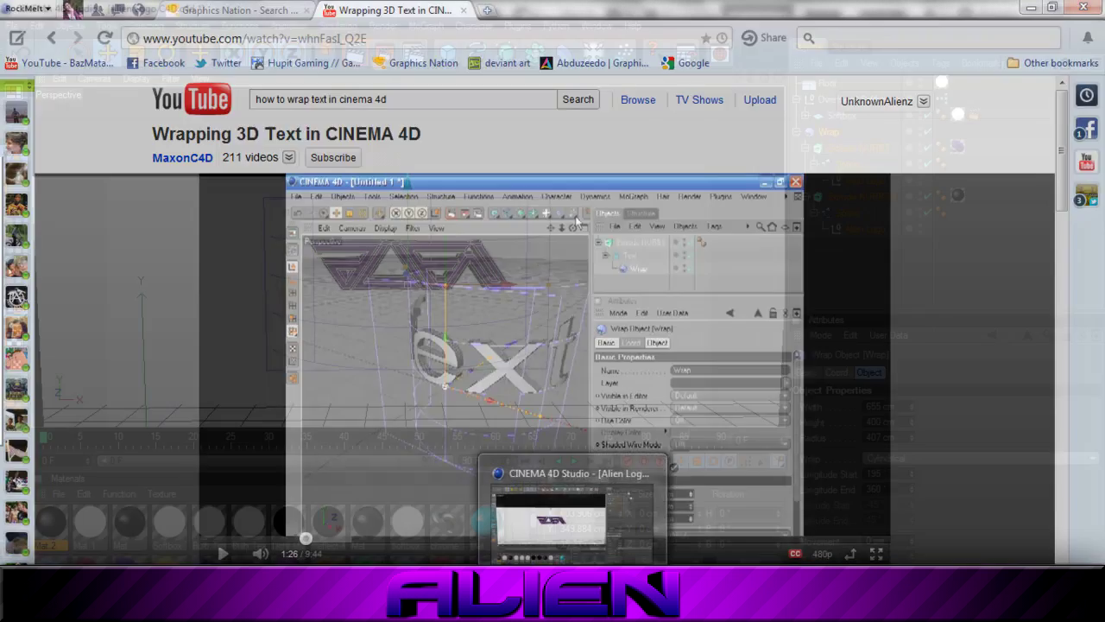
- Switch back to Cinema 4D, try rearranging the Wrap deformer's hierarchy, and compare it with the video
click(593, 513)
drag(803, 142, 803, 197)
drag(784, 263, 853, 183)
key(alt+Tab)
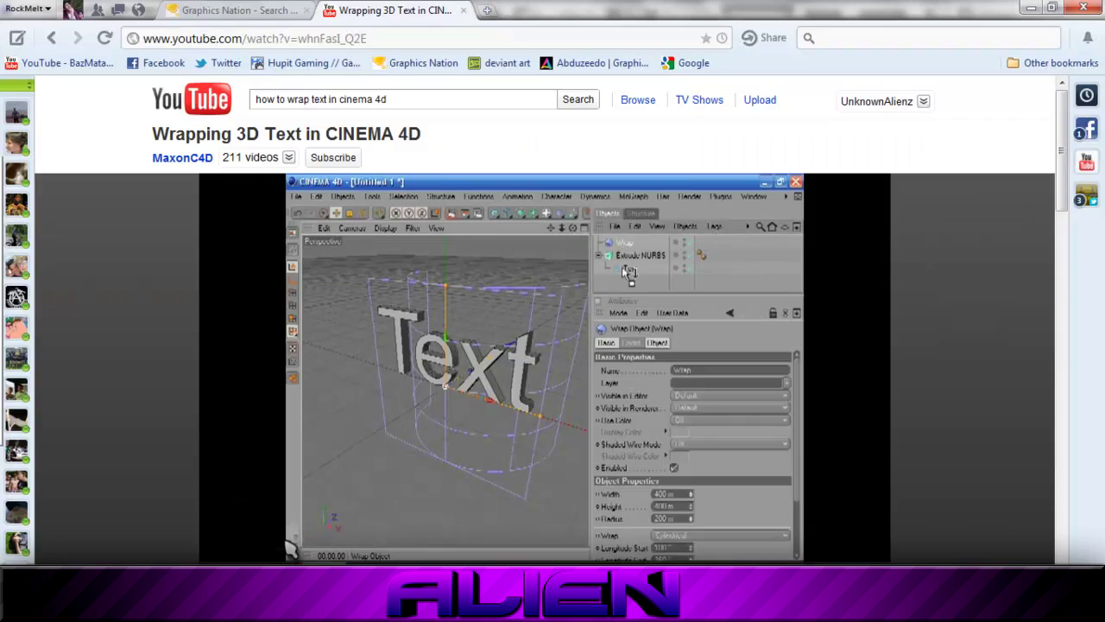
- Return to Cinema 4D and undo the Wrap deformer and its hierarchy changes
key(alt+Tab)
key(ctrl+z)
key(ctrl+z)
key(ctrl+z)
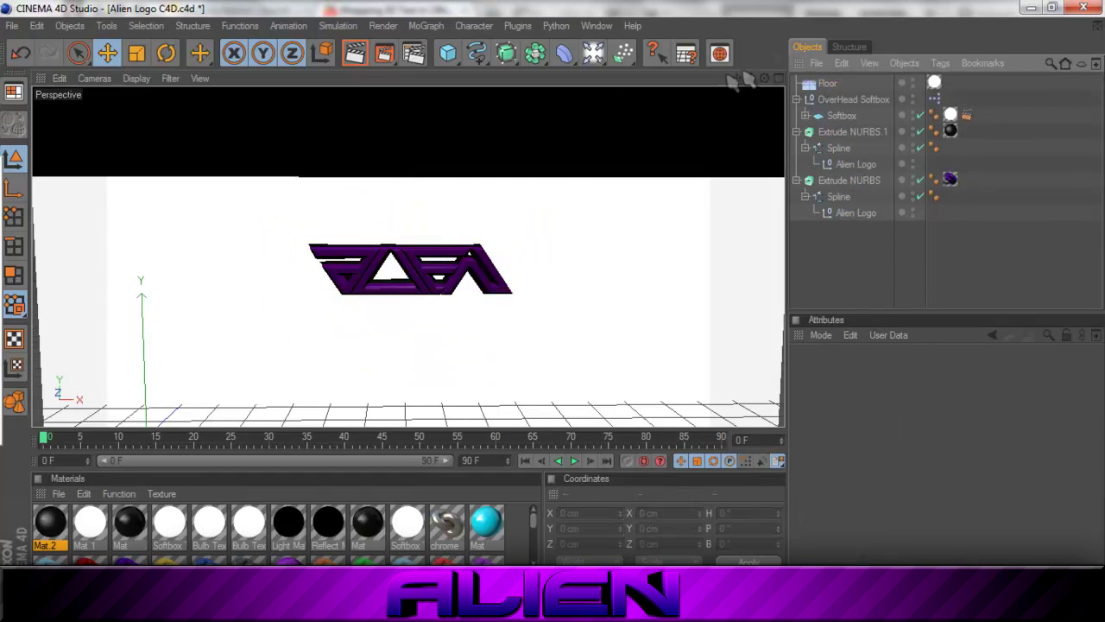
- Render the logo to the Picture Viewer and save the image as Alien Logo 3D
key(ctrl+r)
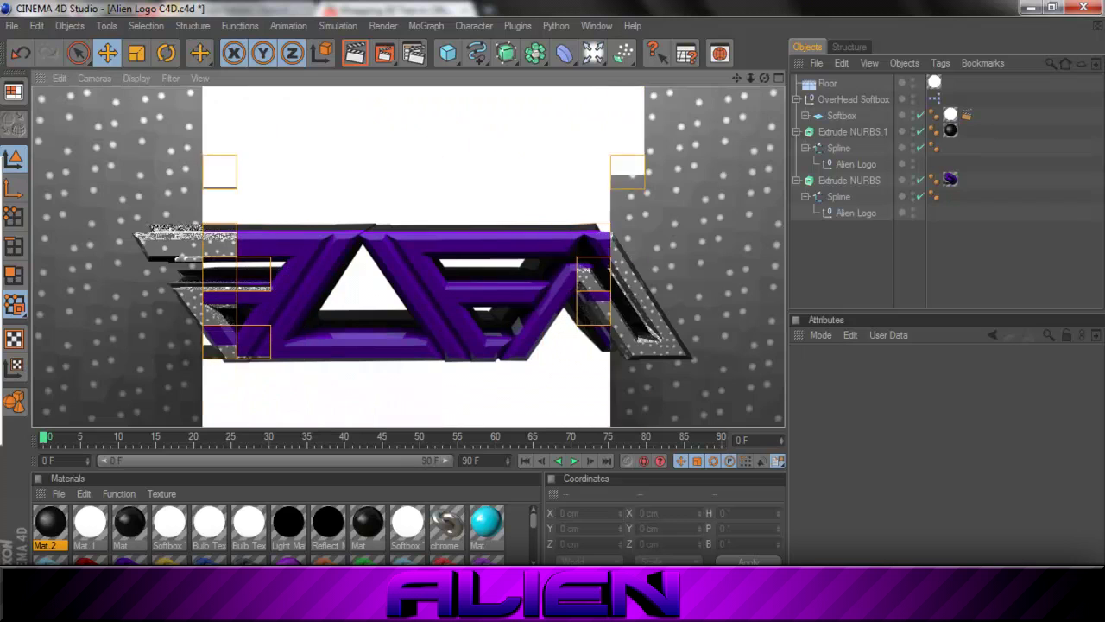
key(shift+r)
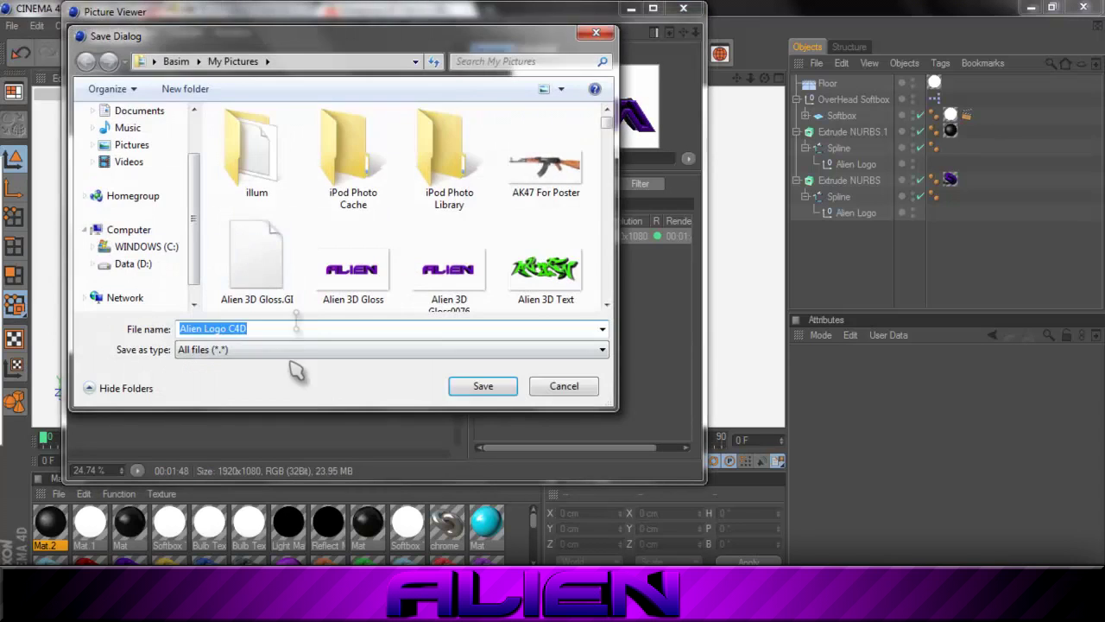
text(Alien Logo)
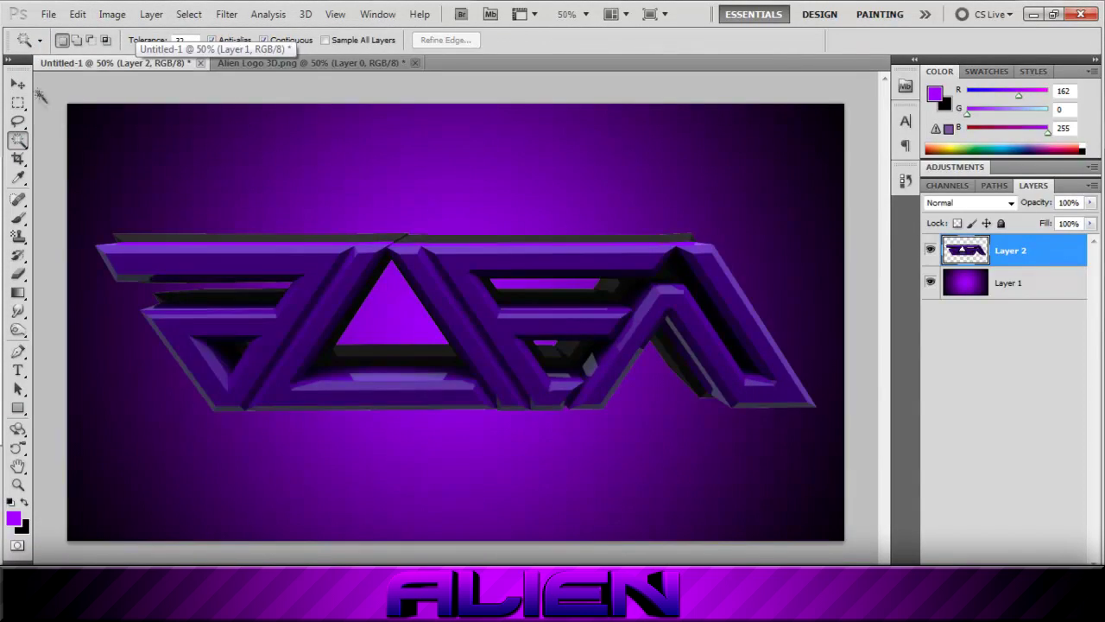
- Scale down the logo on Layer 2 in Photoshop and add a wide, soft black Multiply drop shadow at 75% opacity
click(77, 14)
click(142, 308)
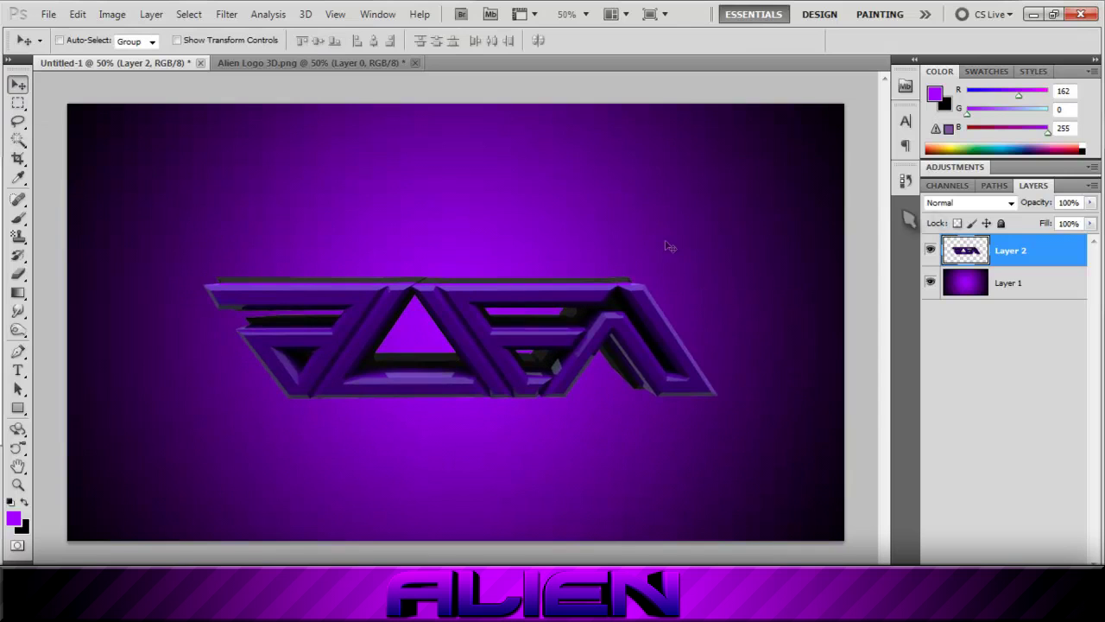
right_click(974, 402)
click(997, 411)
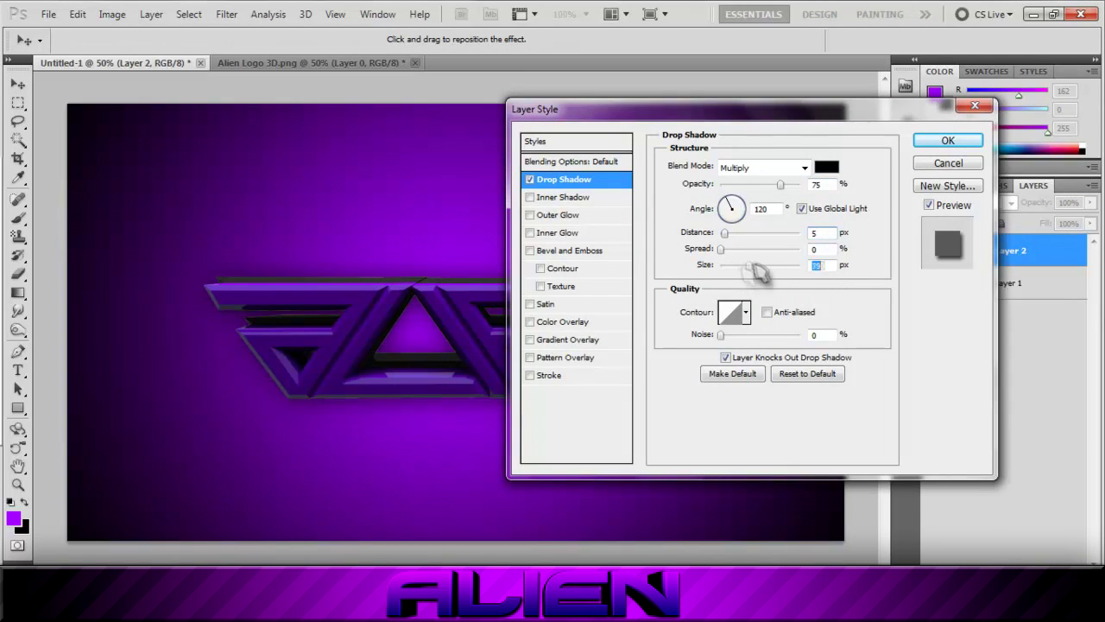
drag(735, 232, 760, 265)
click(939, 142)
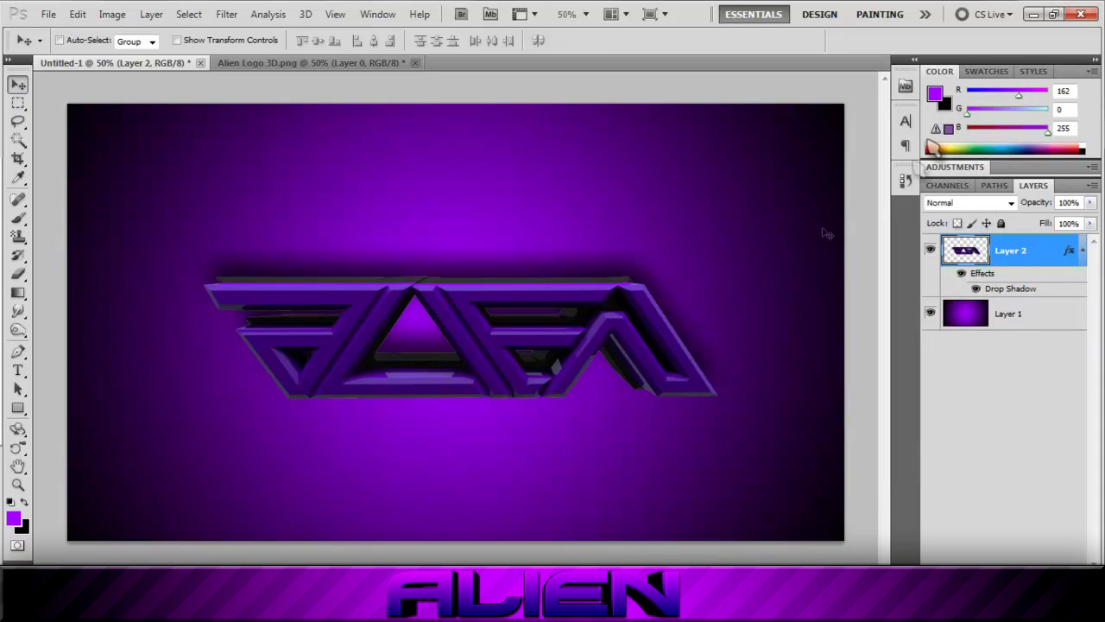
- Create a new layer above the logo, set white as the foreground colour, and undo a trial brush stamp
click(551, 377)
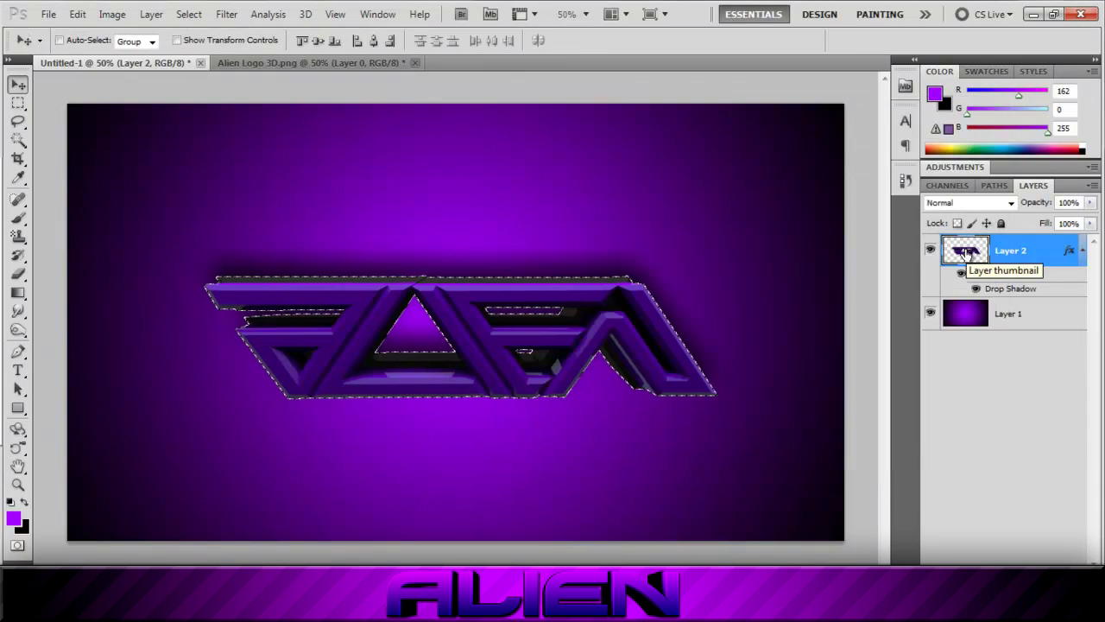
click(18, 199)
click(83, 41)
key(ctrl+shift+alt+n)
key(d)
key(x)
click(679, 395)
key(ctrl+z)
- Stamp white cloud brushes along the logo's lower edge, the right one at 676 px, and move the cloud layer behind the logo
click(82, 40)
double_click(85, 151)
click(387, 402)
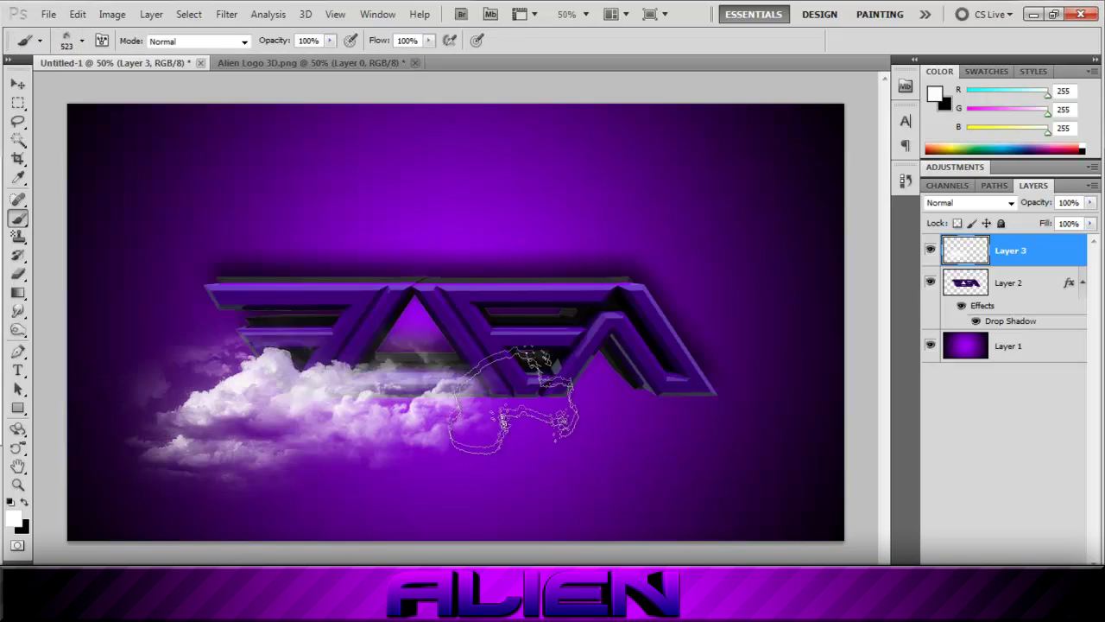
click(82, 40)
drag(99, 111, 111, 112)
click(705, 389)
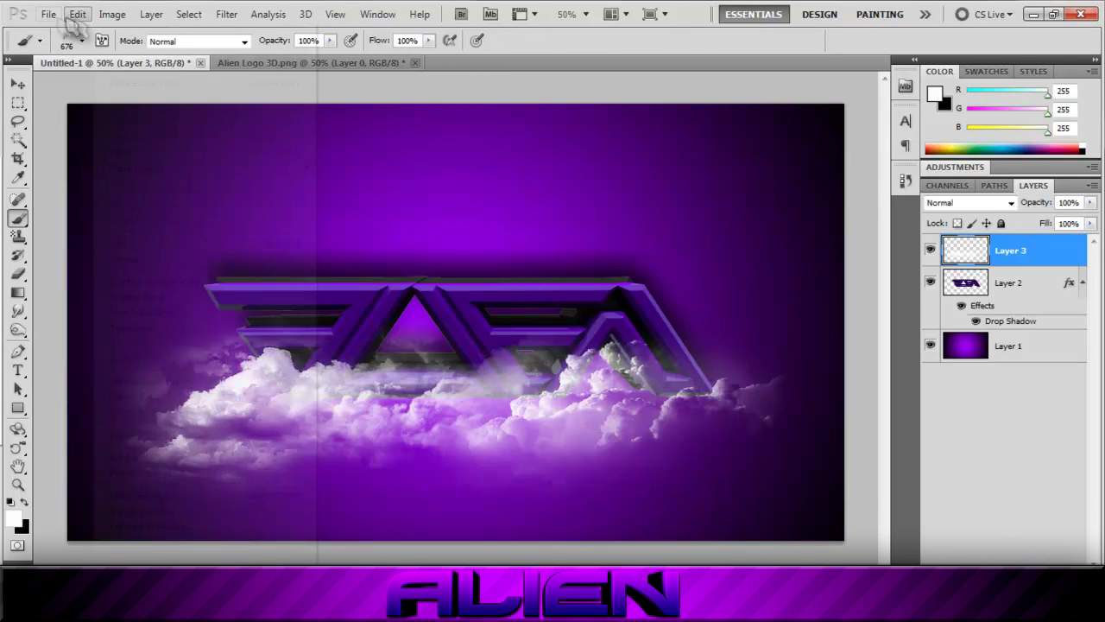
key(ctrl+bracketleft)
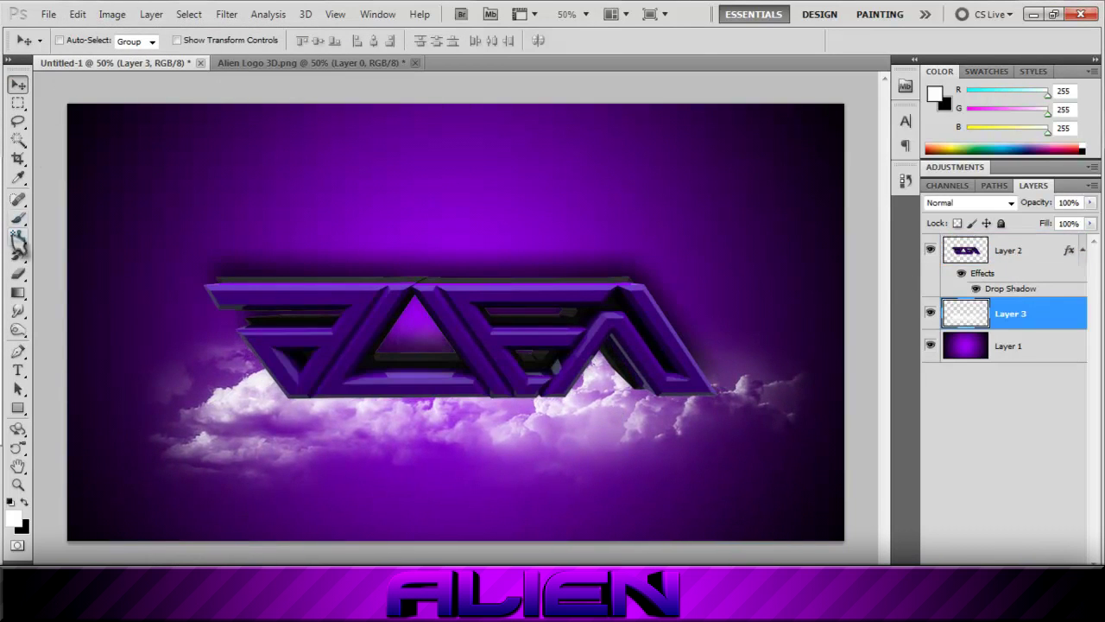
- Stamp a white cloud with a 789 px brush over the logo's lower edge on a new layer above it
key(ctrl+shift+alt+n)
key(ctrl+bracketright)
click(82, 41)
drag(111, 112, 138, 112)
key(Return)
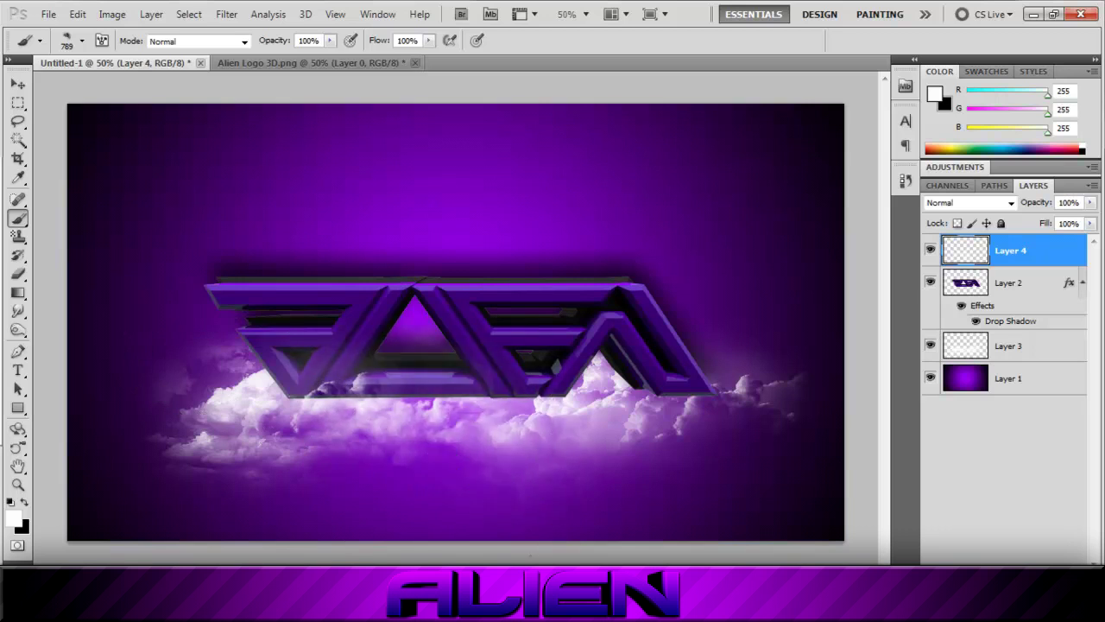
click(481, 430)
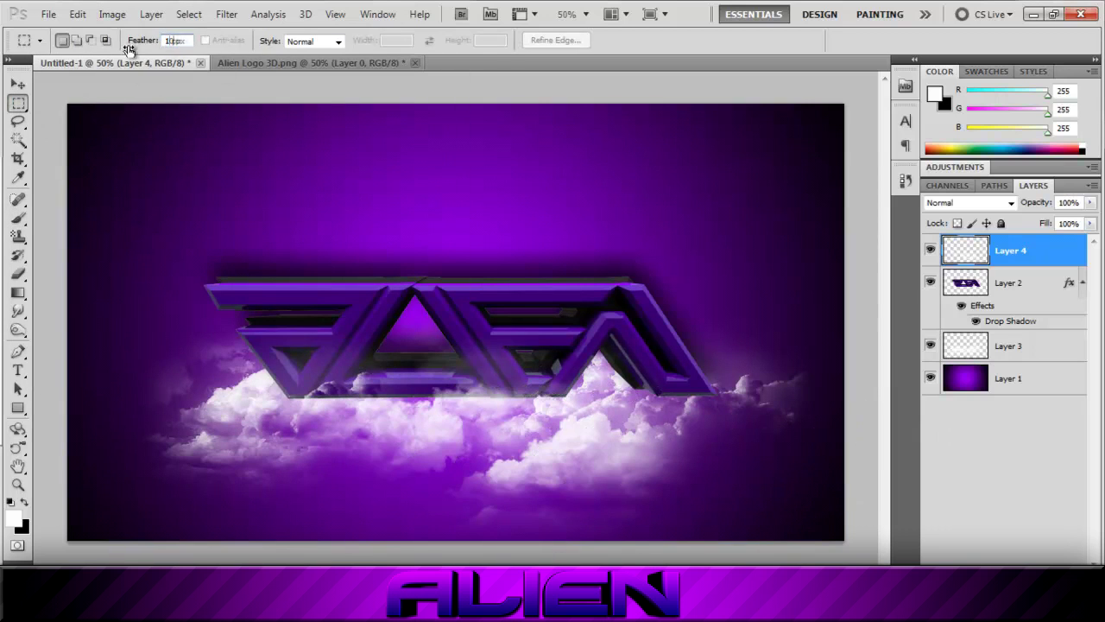
- Trim the lower part of the clouds beneath the logo with a feathered rectangular selection
drag(845, 471, 848, 474)
click(997, 202)
click(997, 200)
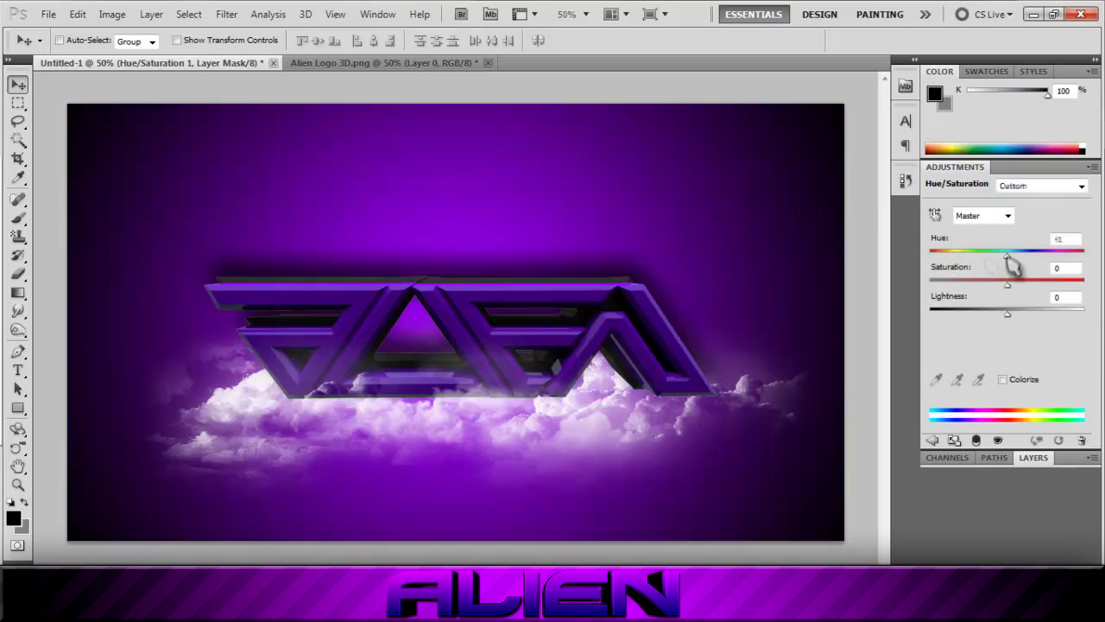
- Try a hue shift on the composition with a Hue/Saturation adjustment layer and delete that layer
drag(1008, 257, 1036, 270)
click(1034, 457)
right_click(1001, 247)
click(944, 265)
key(Return)
right_click(1055, 282)
click(974, 542)
right_click(1055, 282)
click(945, 543)
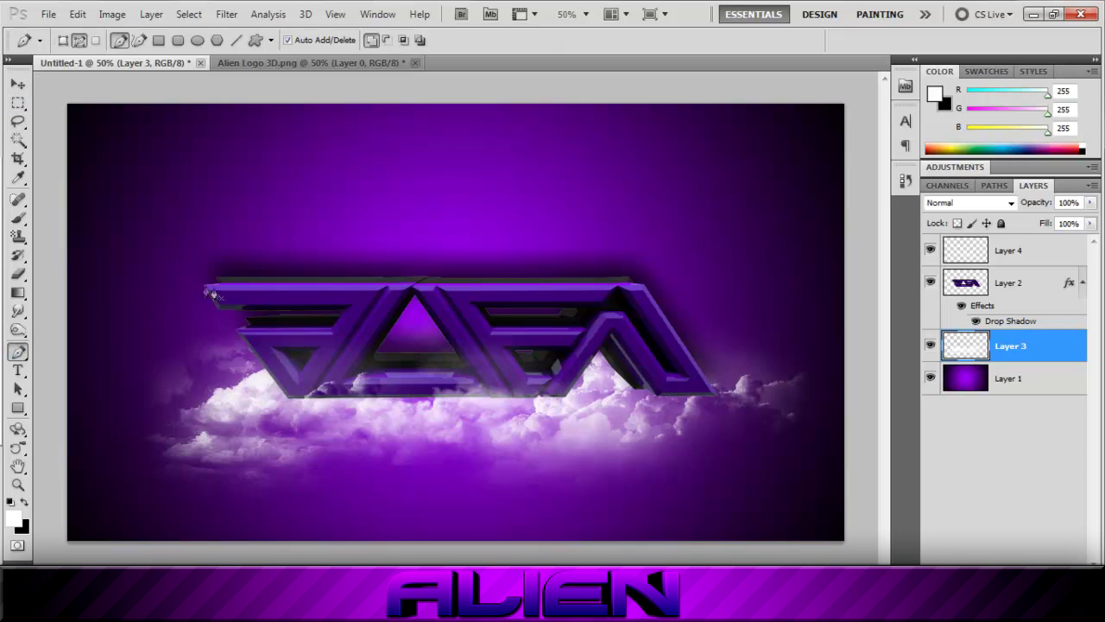
- Create a layer named 7 behind the logo and fill a path along the logo's upper edge with black
key(ctrl+shift+n)
text(7)
key(Return)
right_click(439, 285)
click(482, 374)
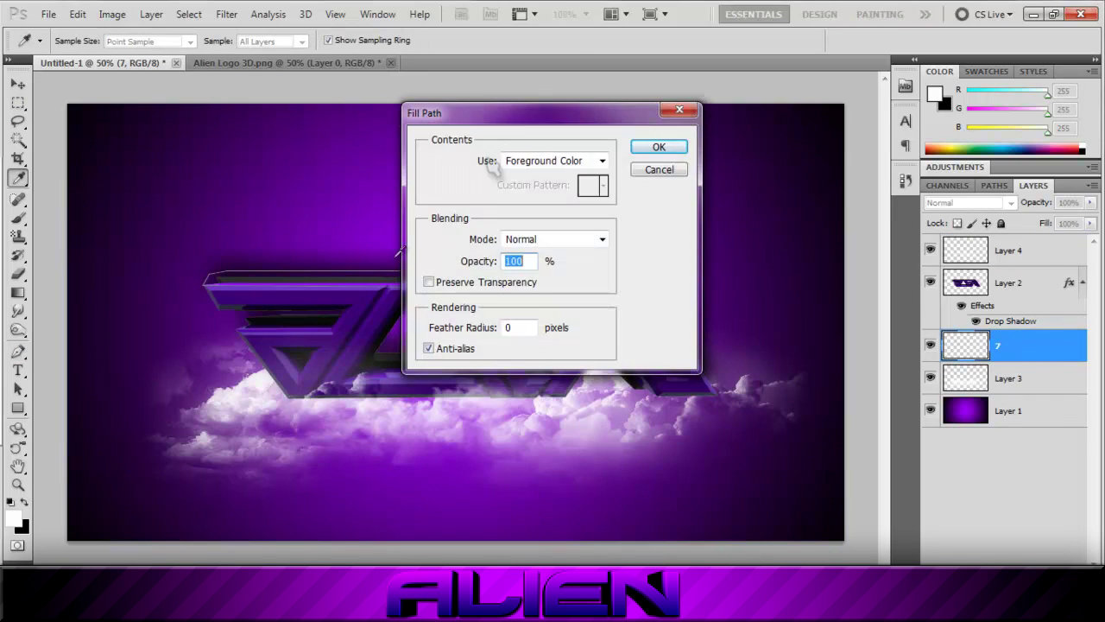
key(Return)
key(p)
key(x)
- Blur the black fill on layer 7 to soften the shadow behind the logo's upper edge
click(226, 14)
mouse_move(308, 156)
click(452, 220)
click(838, 123)
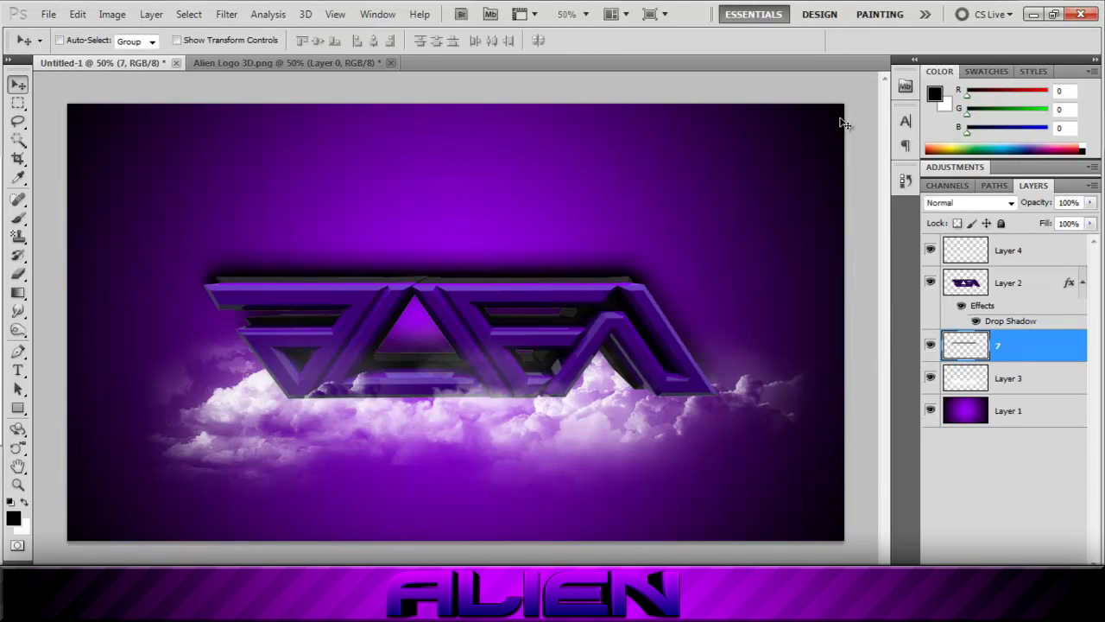
- Add a black-to-white linear Gradient Overlay to the logo on Layer 2, with a 90° angle, 87% scale and a contrast-enhancing blend mode
double_click(1036, 283)
click(760, 168)
click(764, 313)
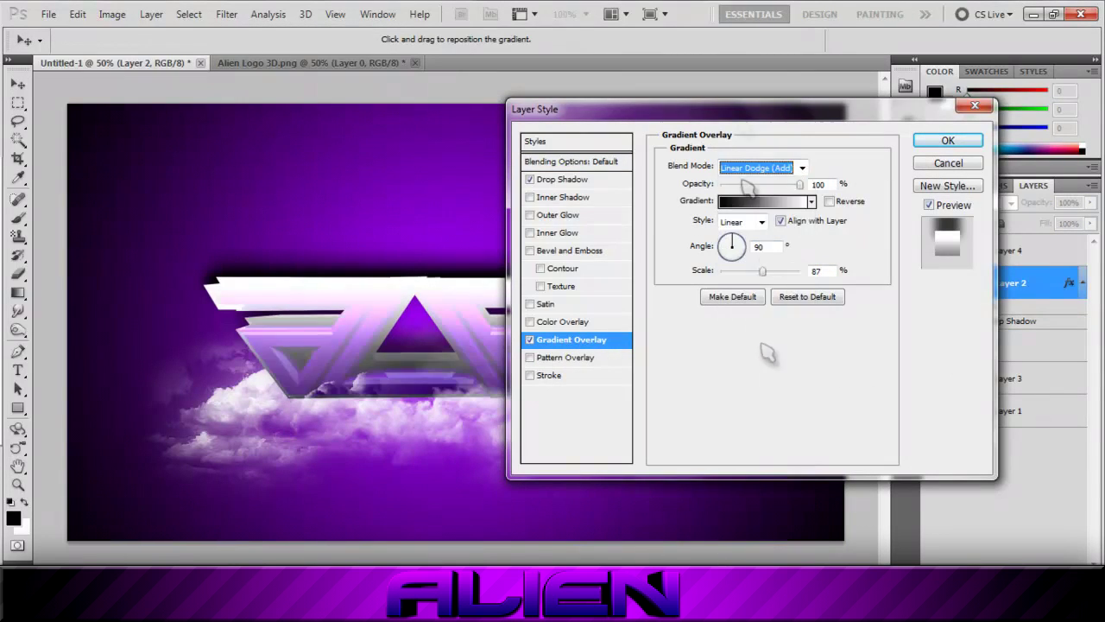
key(Down)
key(Down)
key(Down)
key(Return)
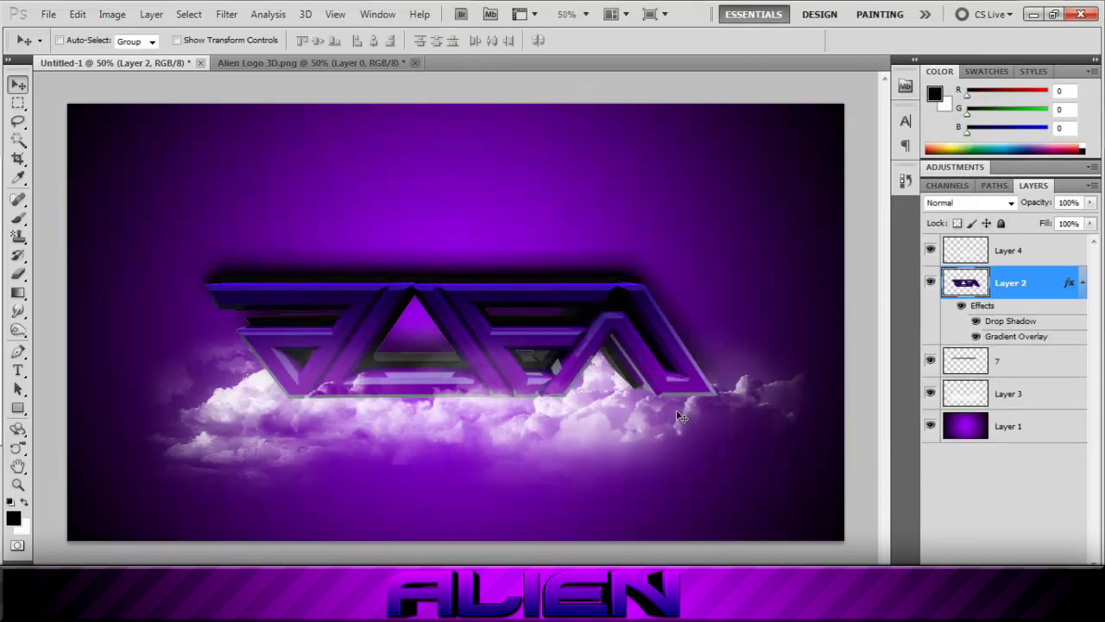
- Load a mountain brush set, pick the 974 px brush, and add a new layer between the logo and layer 7
key(b)
click(36, 41)
click(452, 67)
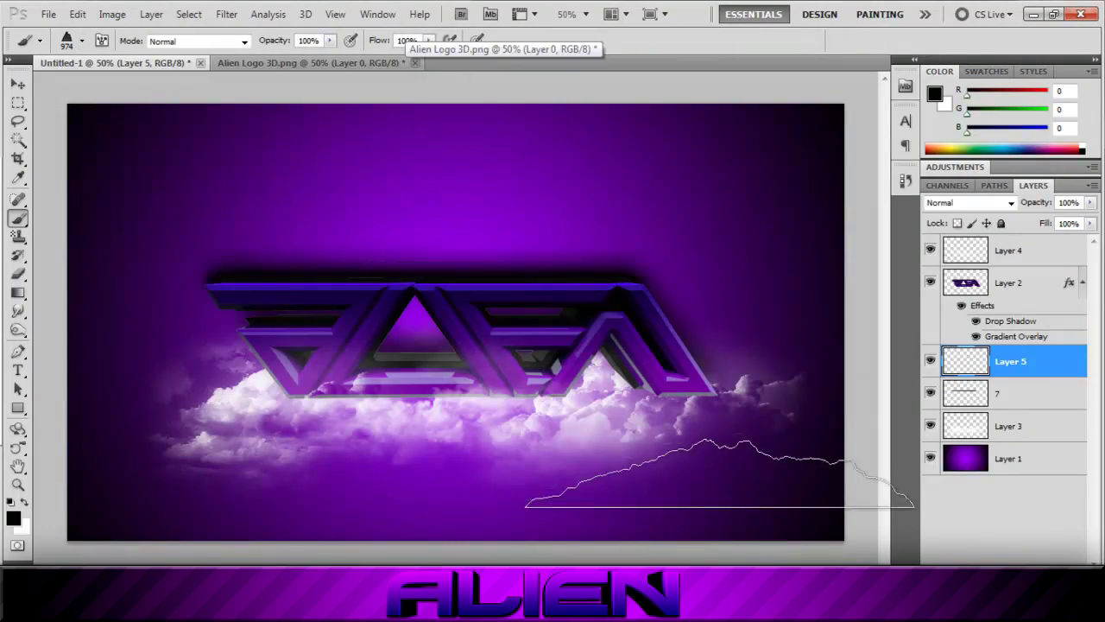
click(543, 210)
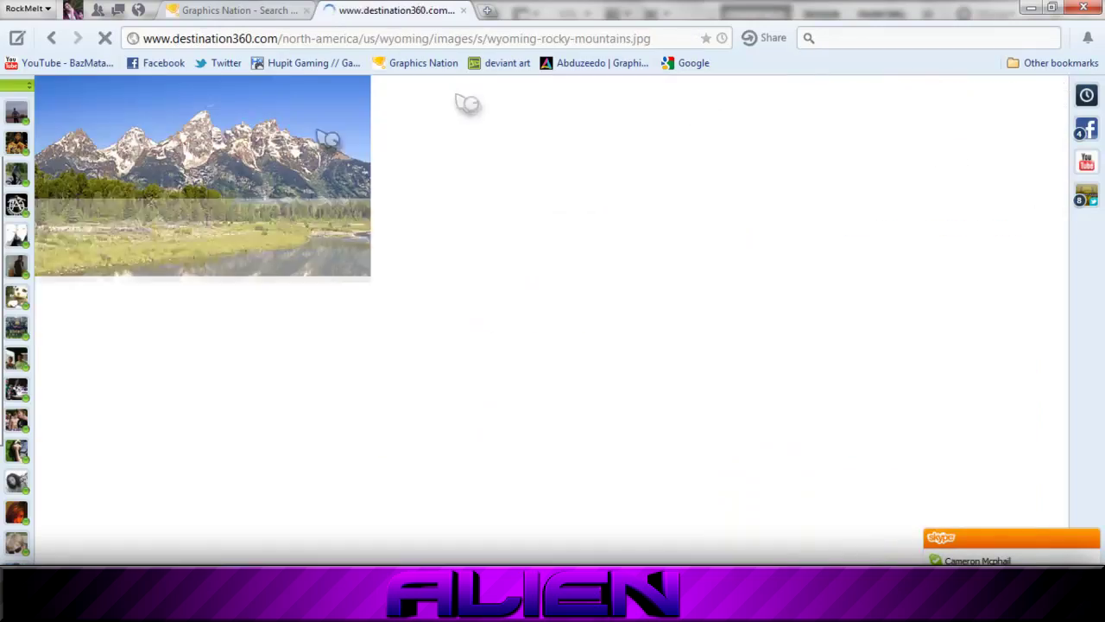
- Switch to the web browser, refine the Google Images search to "mountains wallpaper", and copy a snowy mountain photo
key(BackSpace)
scroll(767, 296, down, 15)
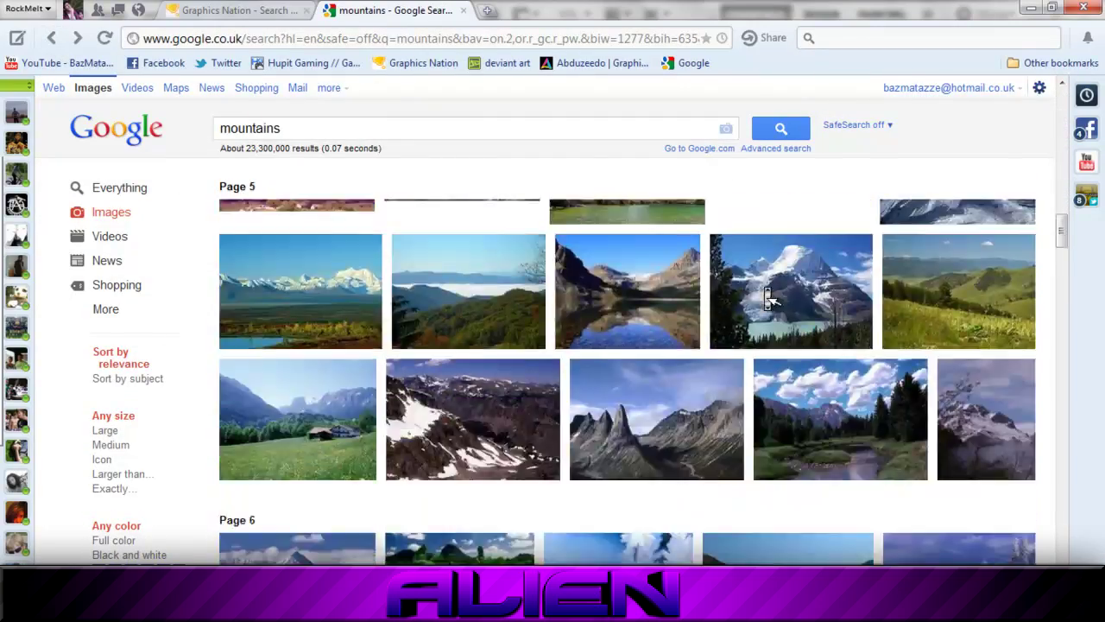
scroll(766, 296, up, 15)
click(371, 187)
scroll(604, 345, down, 5)
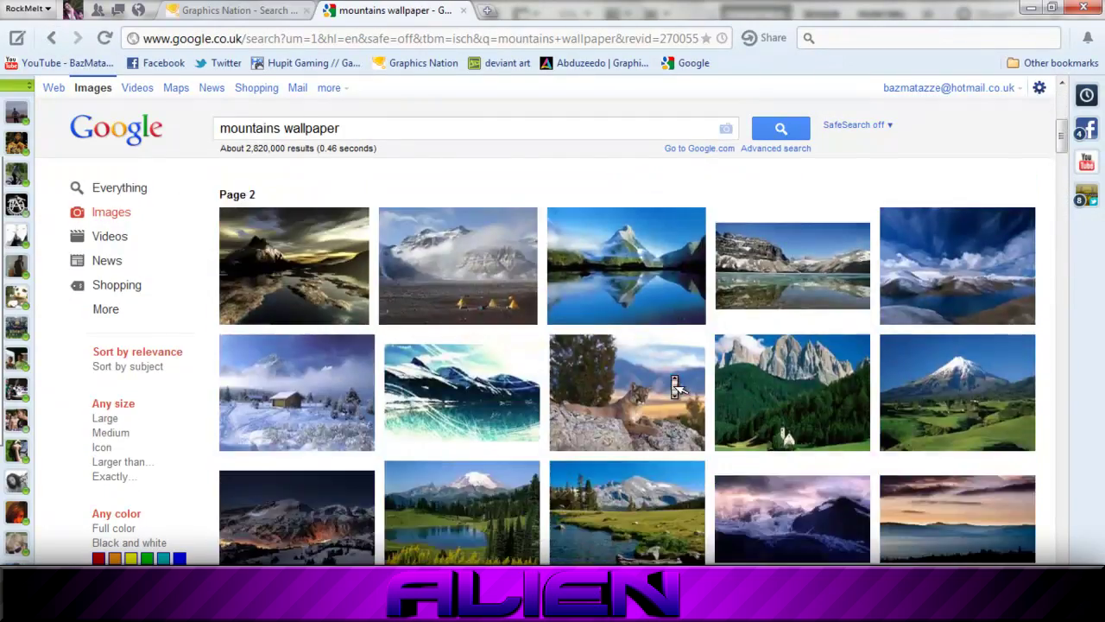
scroll(972, 386, up, 5)
mouse_move(971, 386)
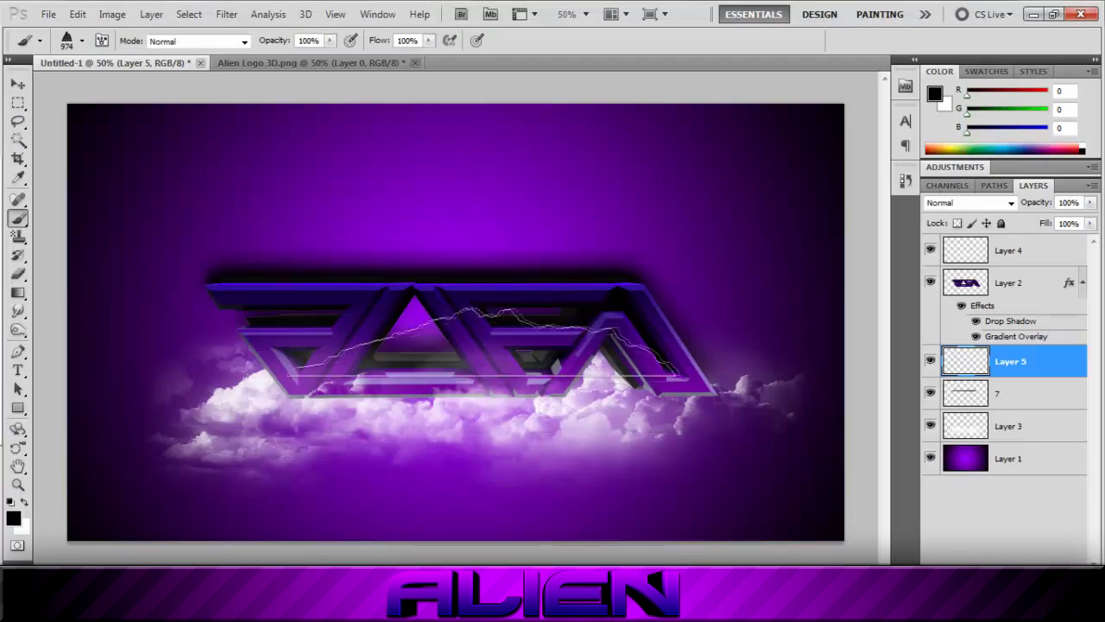
- Switch to Photoshop, paste the mountain photo as the topmost layer, and trace the rocky range with the Pen tool
key(ctrl+v)
key(ctrl+shift+bracketright)
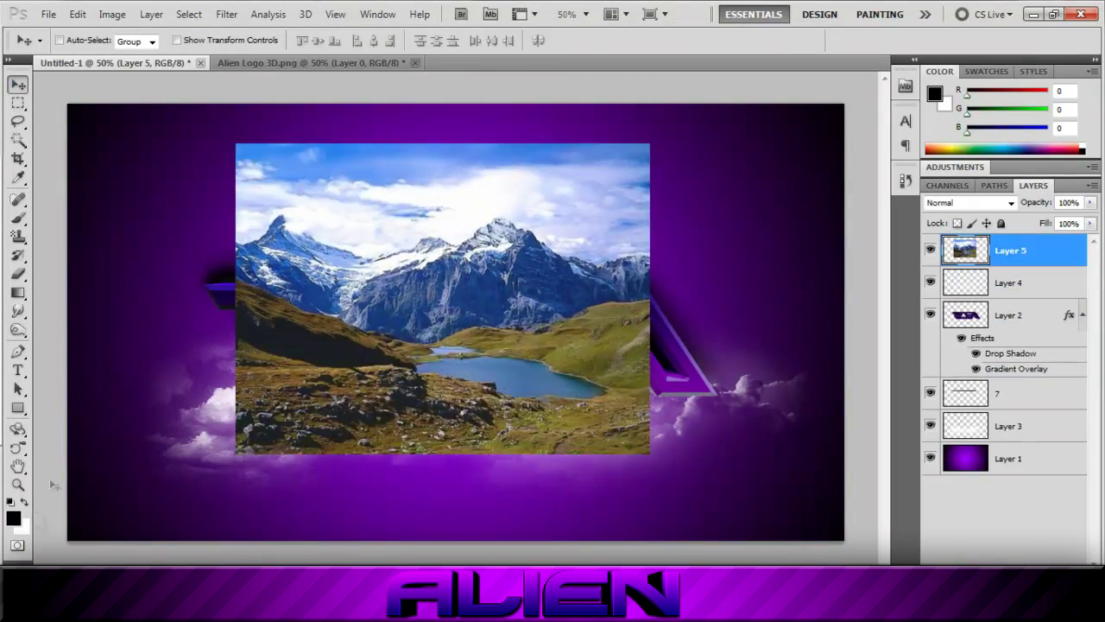
key(z)
drag(103, 328, 131, 328)
key(p)
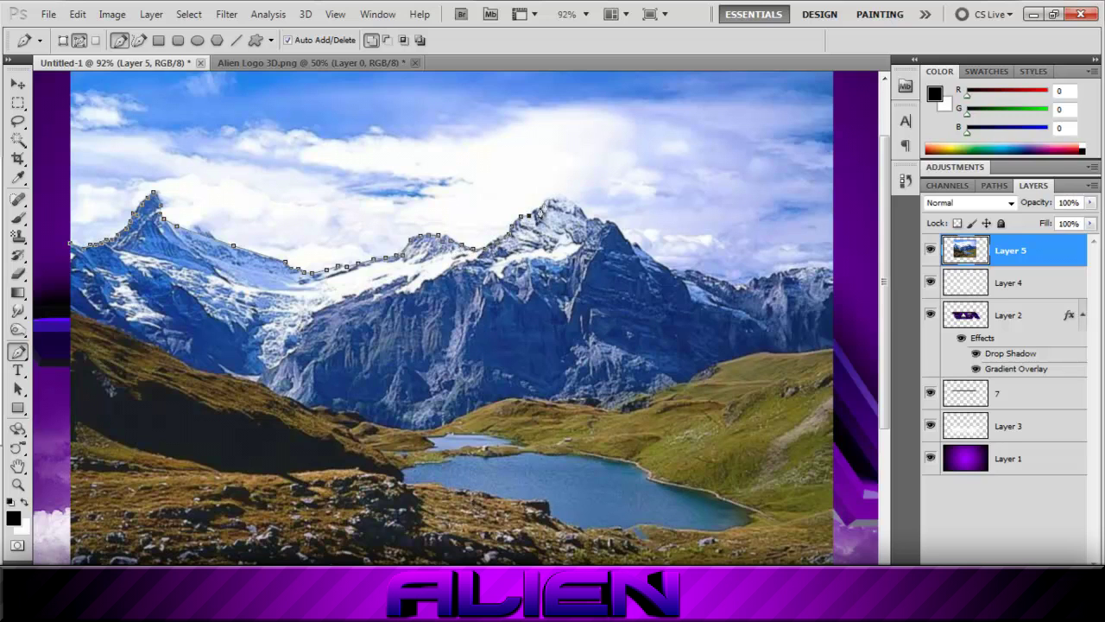
click(597, 224)
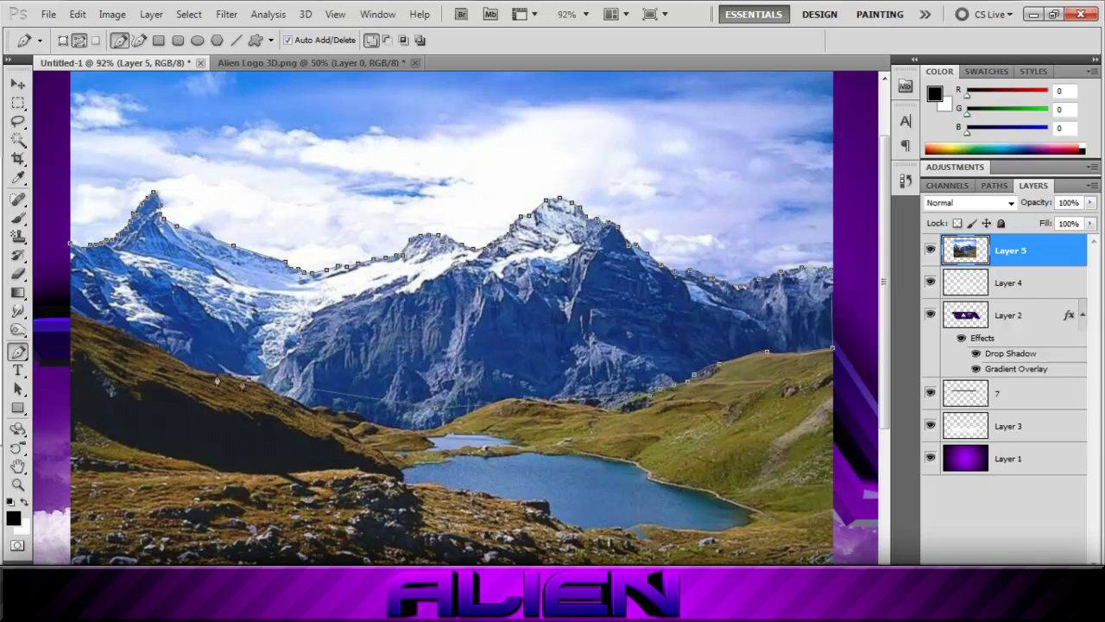
- Turn the mountain path into a selection and delete everything outside it from Layer 5
right_click(171, 319)
click(207, 368)
key(Return)
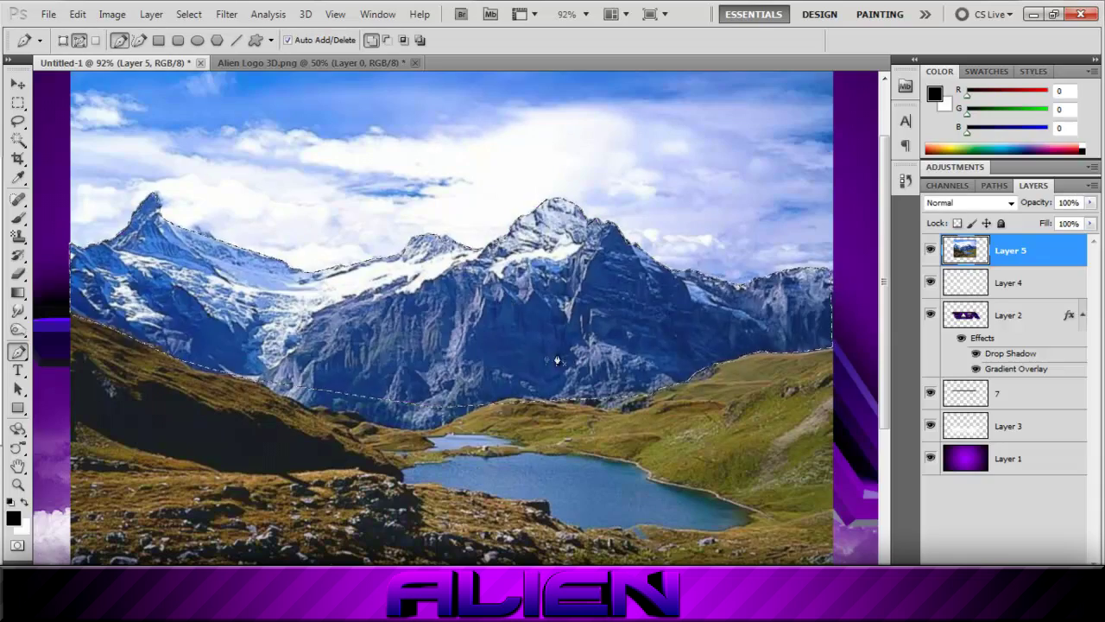
key(ctrl+shift+i)
key(Delete)
double_click(19, 467)
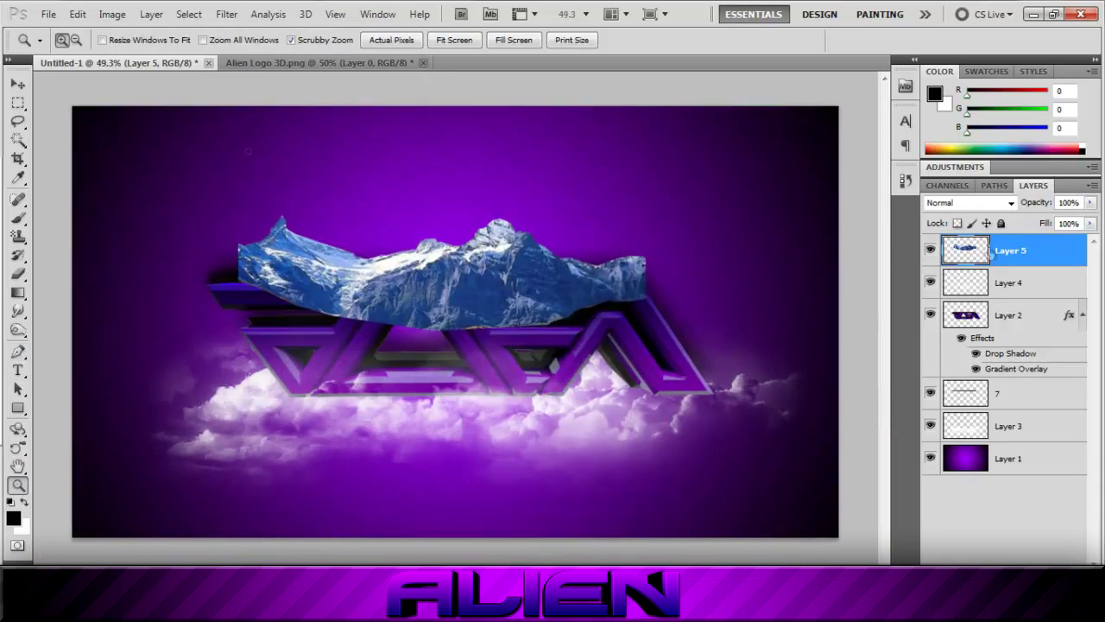
- Recolour the mountains purple with a merged Hue/Saturation adjustment and position them behind the logo's upper edge
key(v)
click(955, 167)
drag(1007, 257, 1030, 404)
click(1033, 458)
key(ctrl+e)
drag(522, 253, 511, 234)
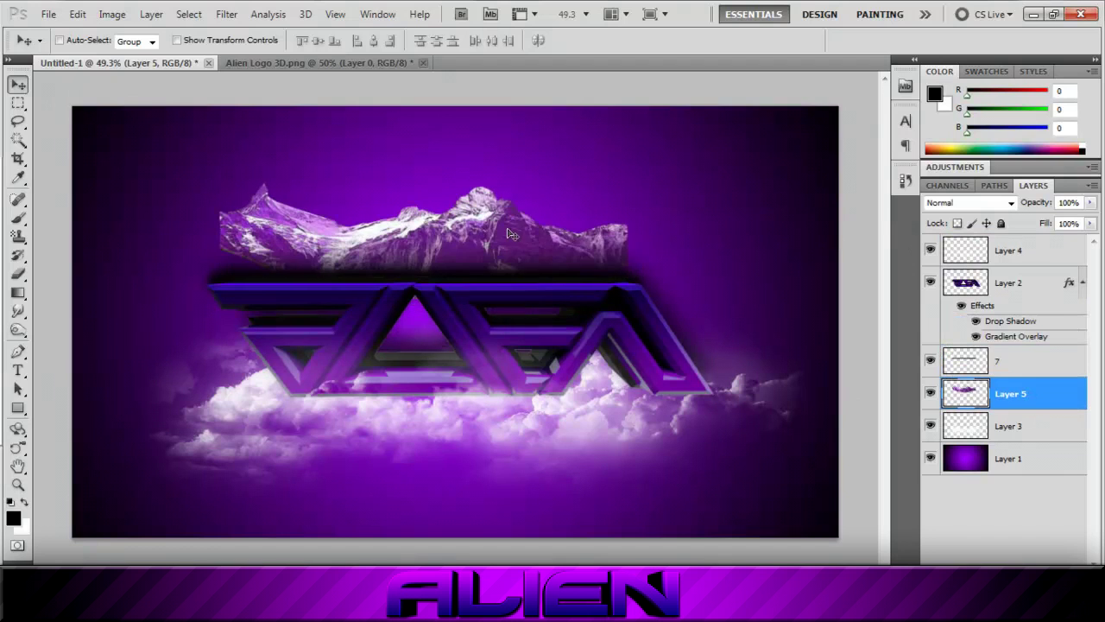
- Undo the last move of the mountains and clear their lower part with a wide rectangular selection
key(ctrl+z)
key(m)
drag(141, 293, 740, 371)
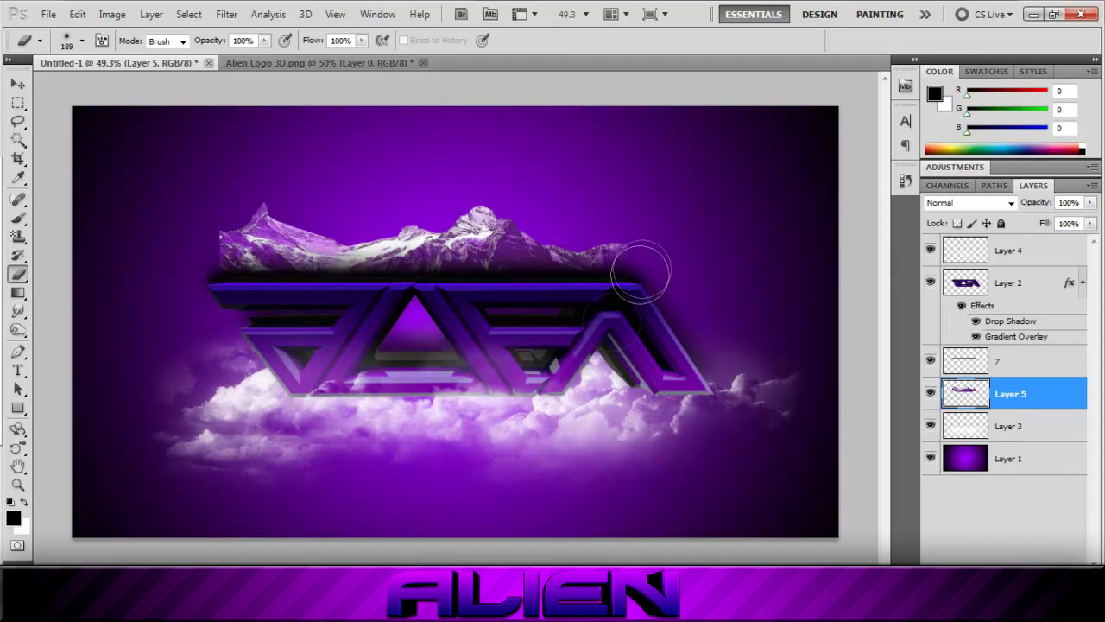
- Try transforming and repositioning the mountains behind the logo's upper edge
click(76, 14)
click(123, 321)
drag(383, 198, 383, 173)
key(Return)
key(v)
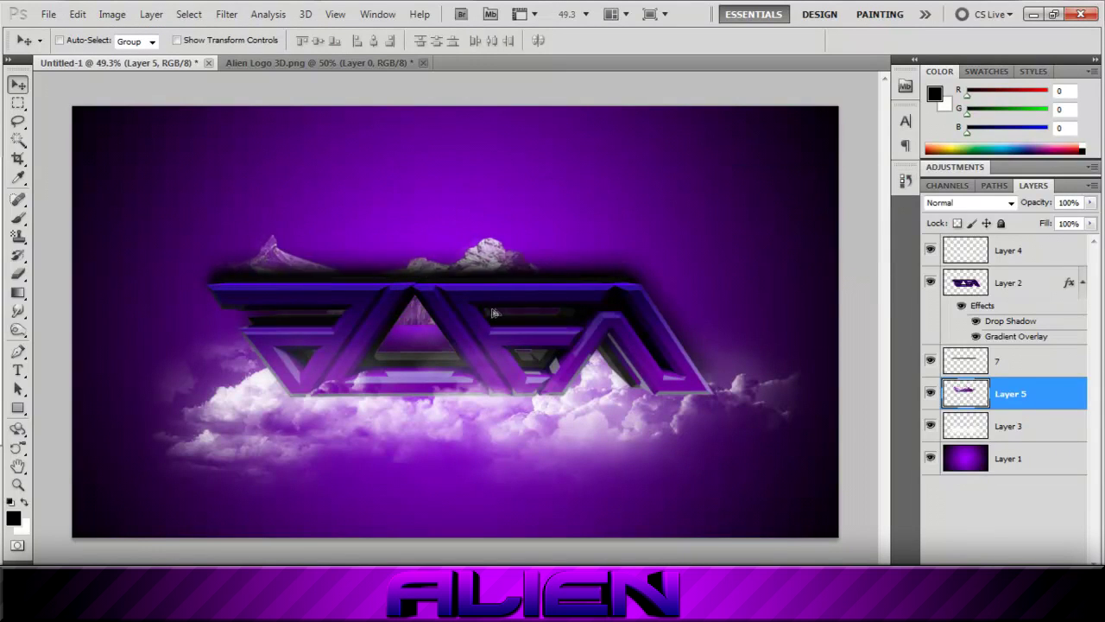
- Try an Overlay blend mode and a Bevel and Emboss effect on the mountains layer
key(shift+alt+o)
click(967, 202)
click(946, 10)
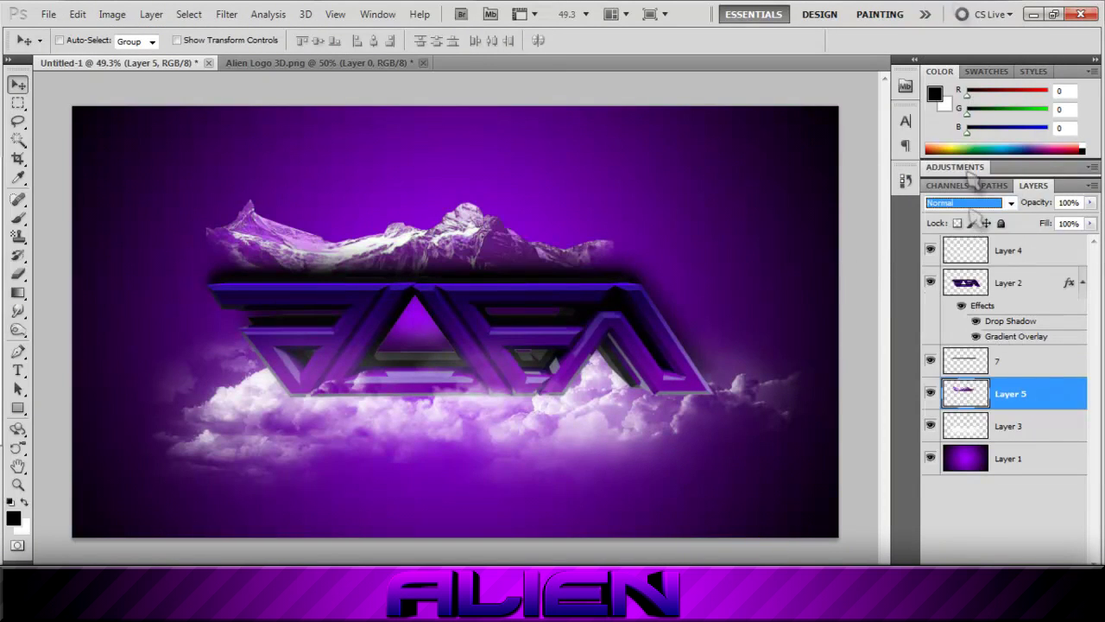
right_click(1007, 384)
click(1002, 477)
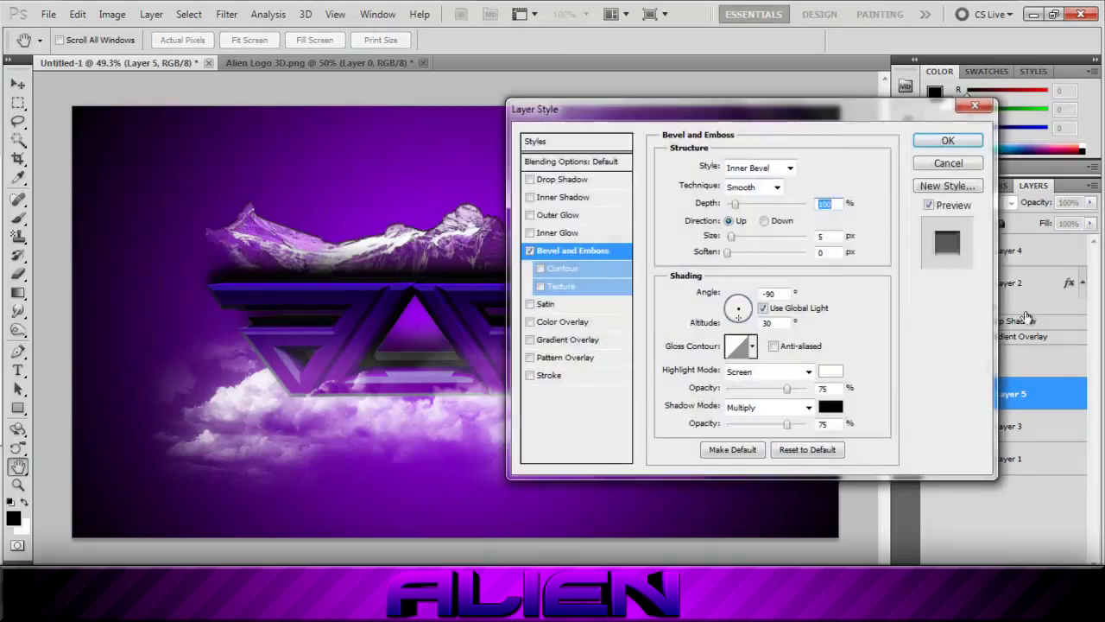
click(950, 163)
- Load a grunge brush set and stamp a black 1052 px texture across the canvas on a new layer
click(446, 69)
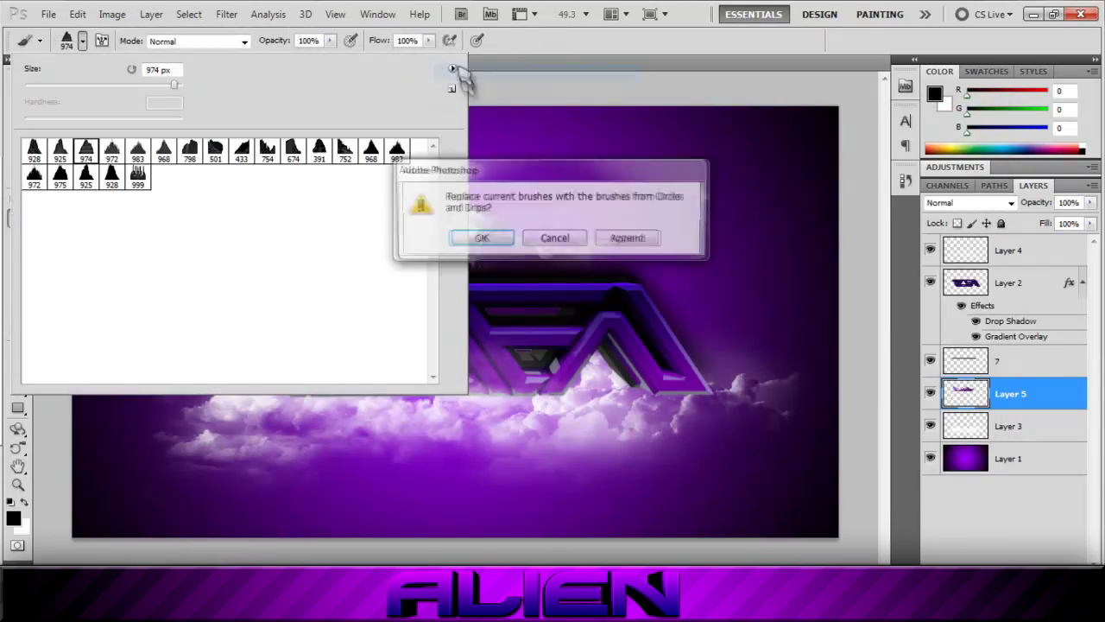
click(692, 549)
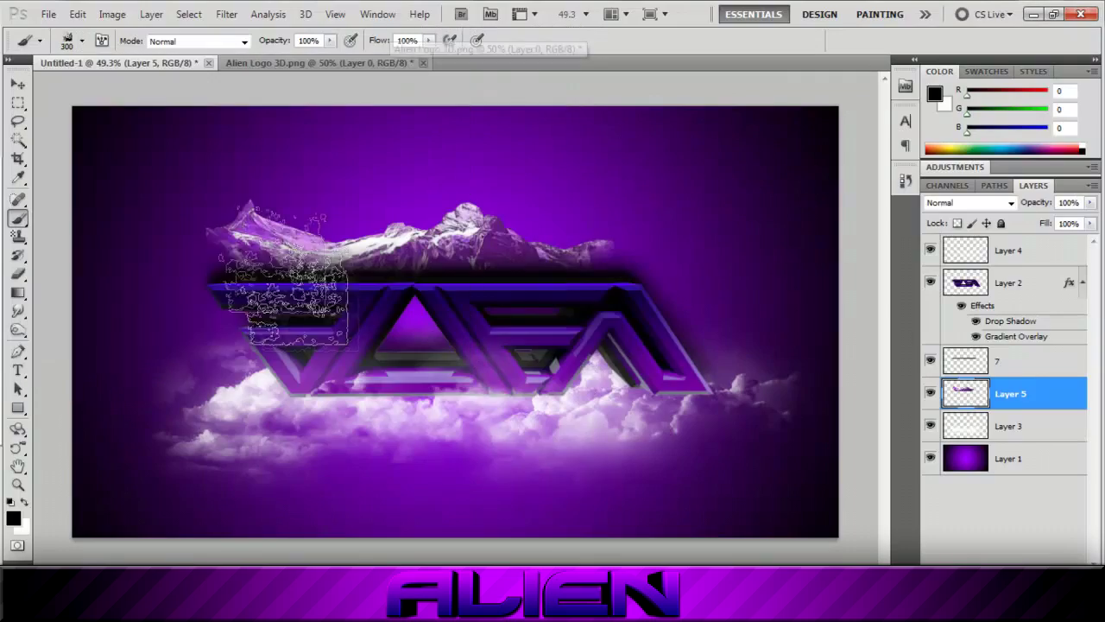
key(ctrl+shift+alt+n)
click(82, 41)
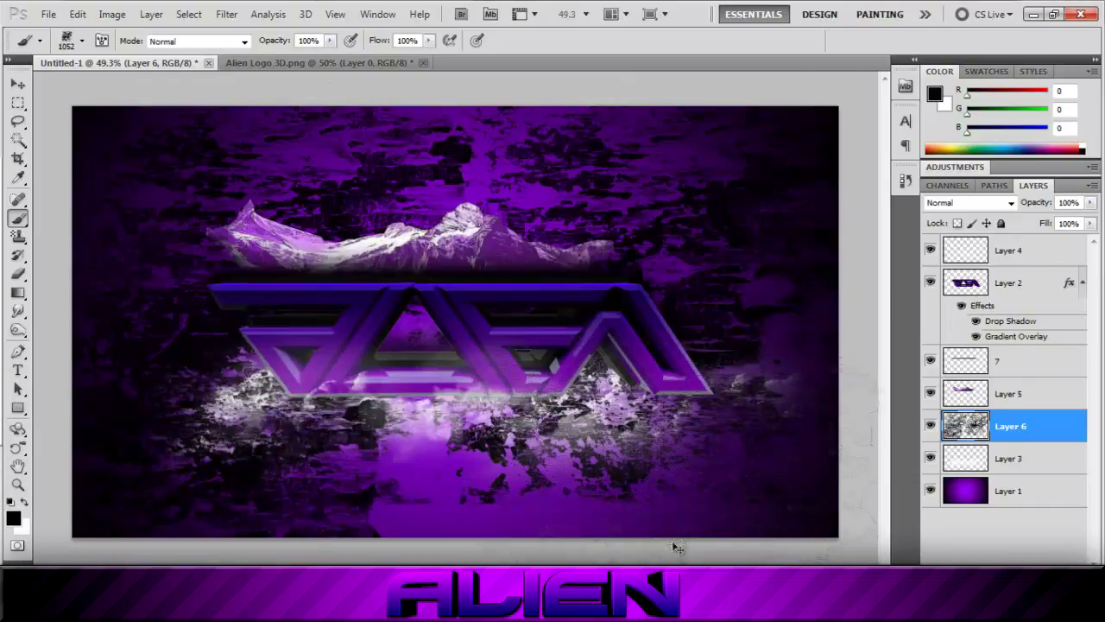
- Move the grunge texture layer directly above the purple background layer and lower its opacity
drag(1011, 426, 1004, 490)
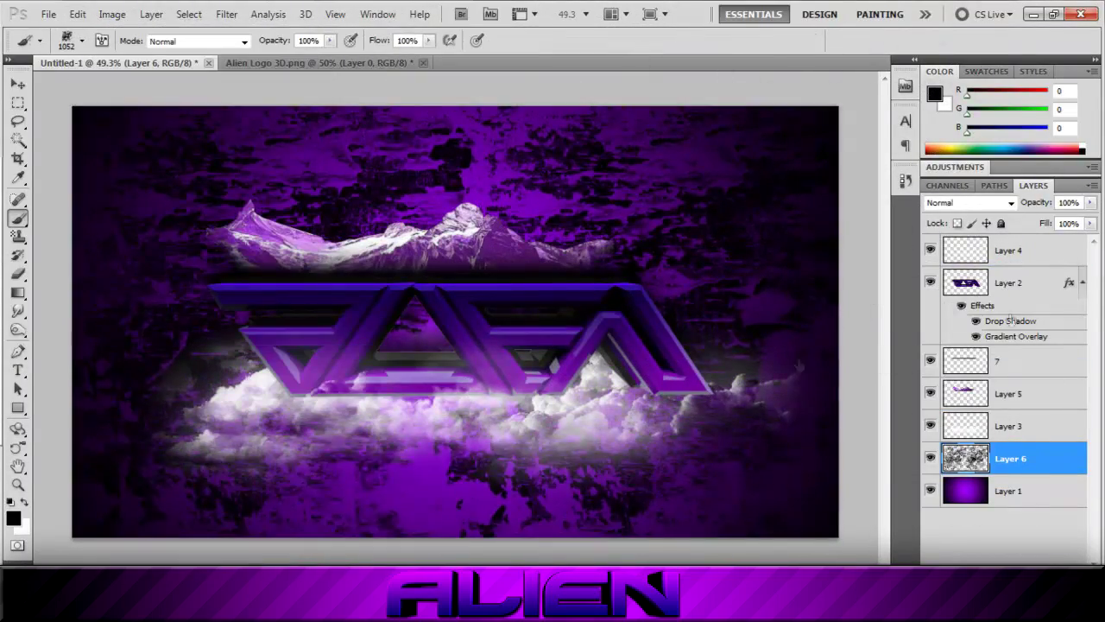
drag(1090, 202, 1027, 223)
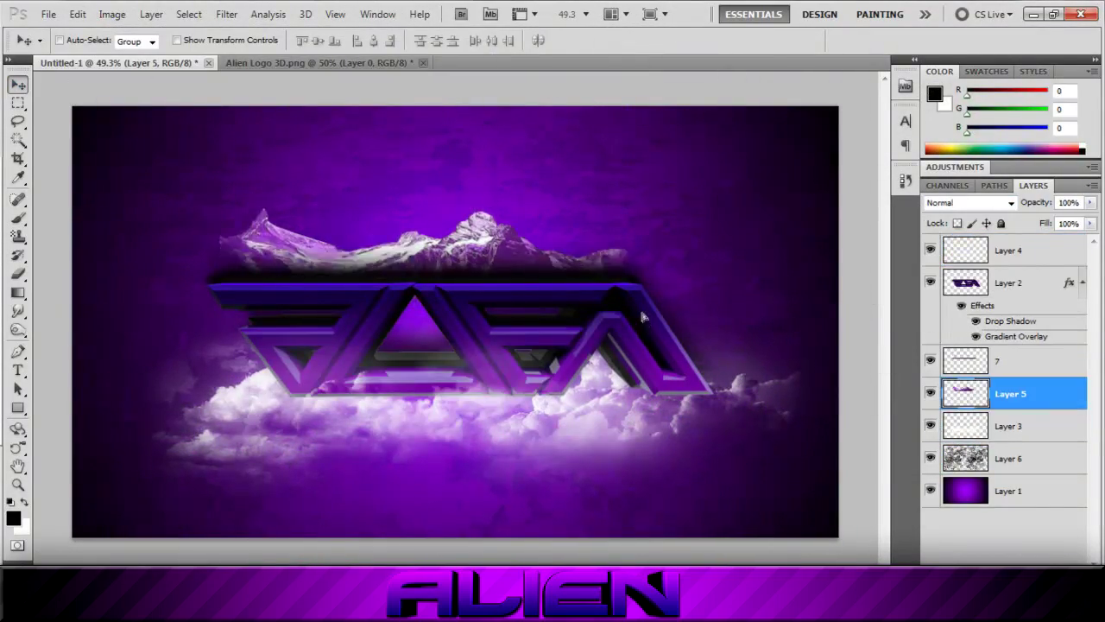
- Nudge the mountains on Layer 5 upward behind the logo
key(shift+Up)
key(shift+Up)
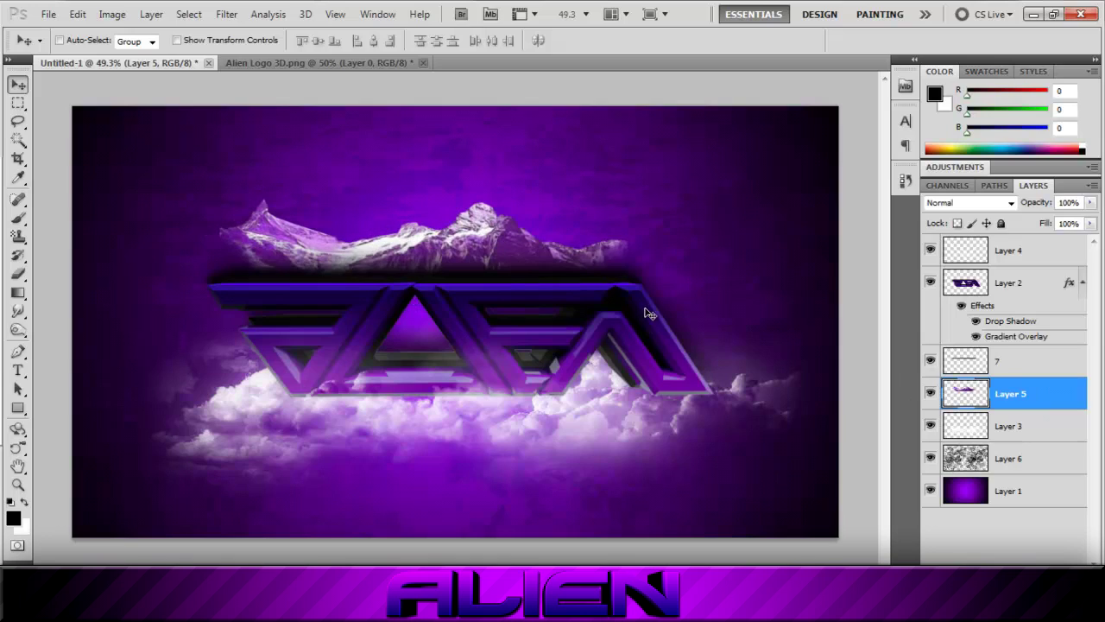
click(77, 14)
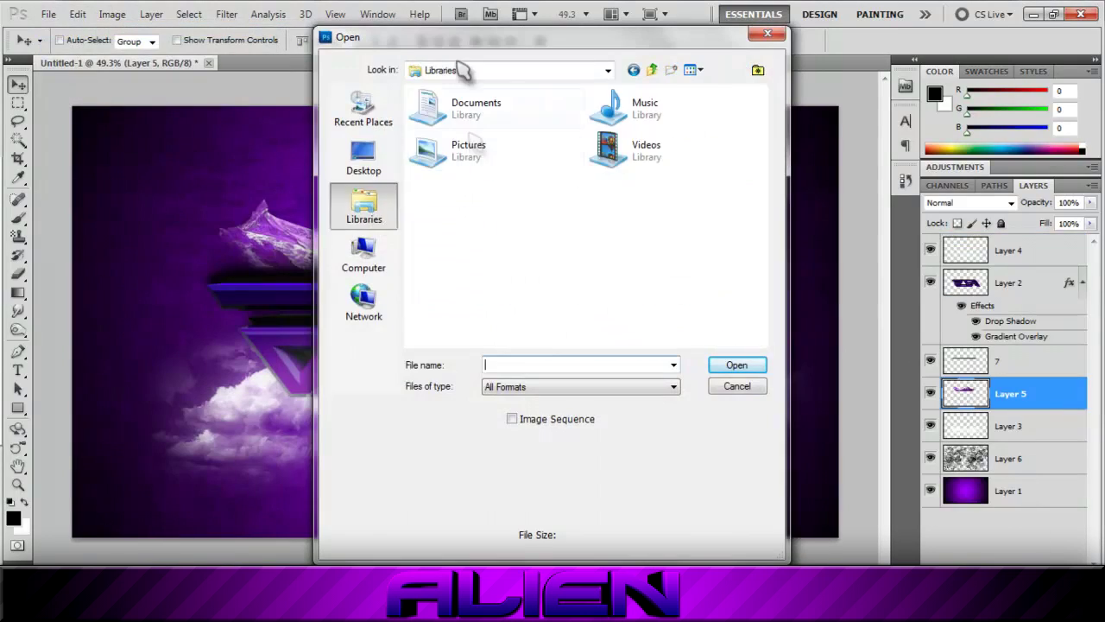
- Browse the graphics folders and open the render image seti-it-off.png
double_click(629, 271)
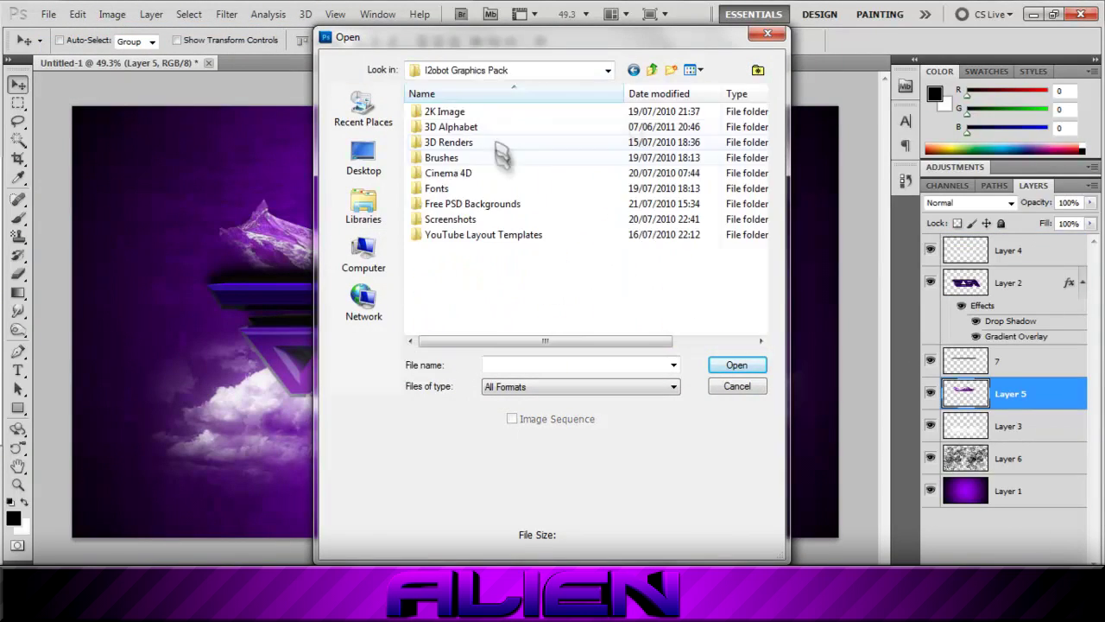
key(BackSpace)
double_click(442, 143)
scroll(535, 259, down, 3)
click(566, 315)
double_click(534, 302)
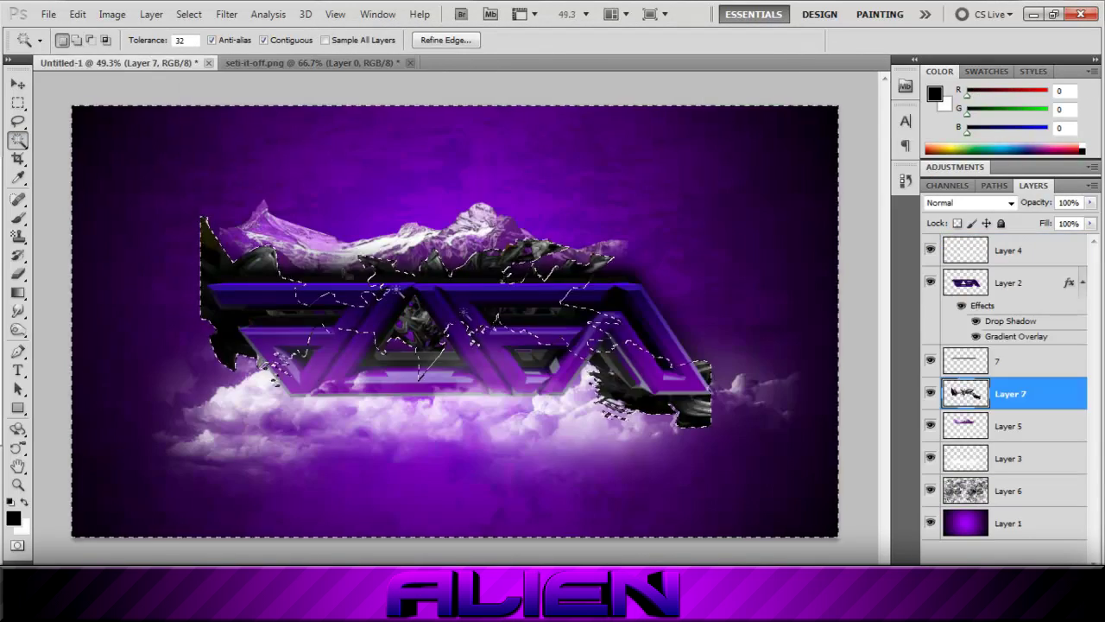
- Position the abstract render on Layer 7 over the mountains and set its blend mode to Overlay
key(v)
drag(462, 431, 389, 346)
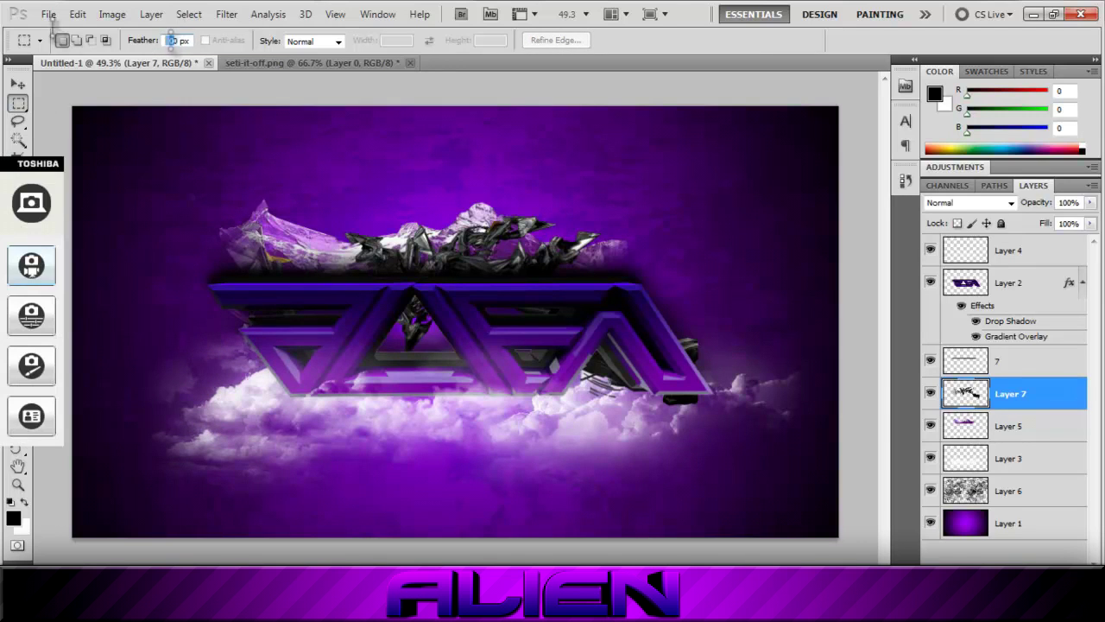
click(970, 202)
click(975, 231)
key(v)
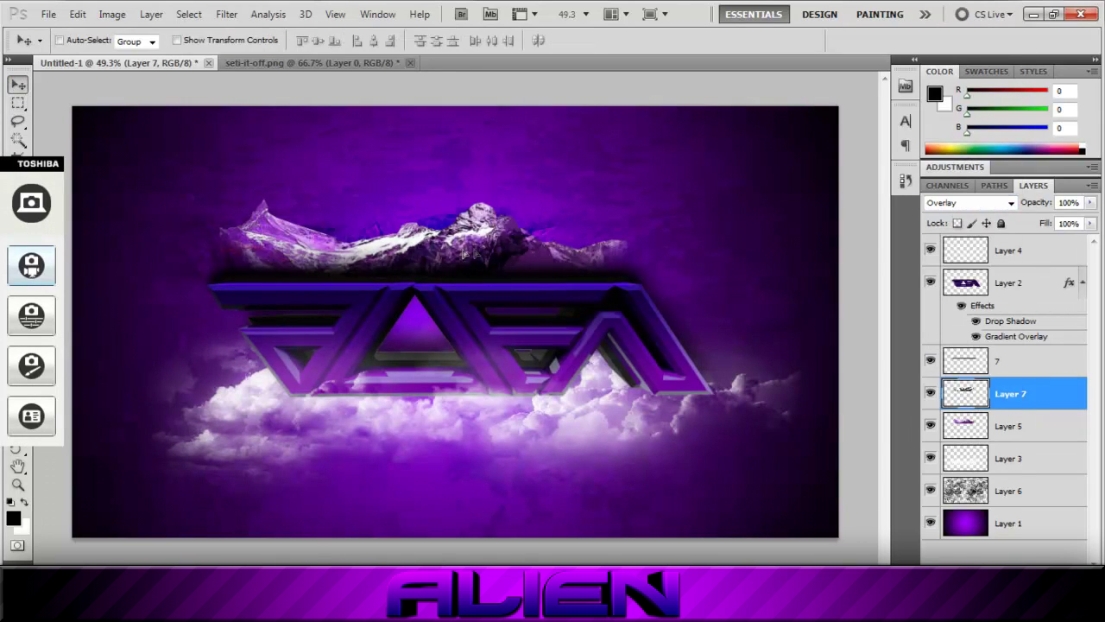
- Flip the Layer 7 render vertically and place it over the clouds beneath the logo
click(77, 14)
mouse_move(216, 319)
click(383, 518)
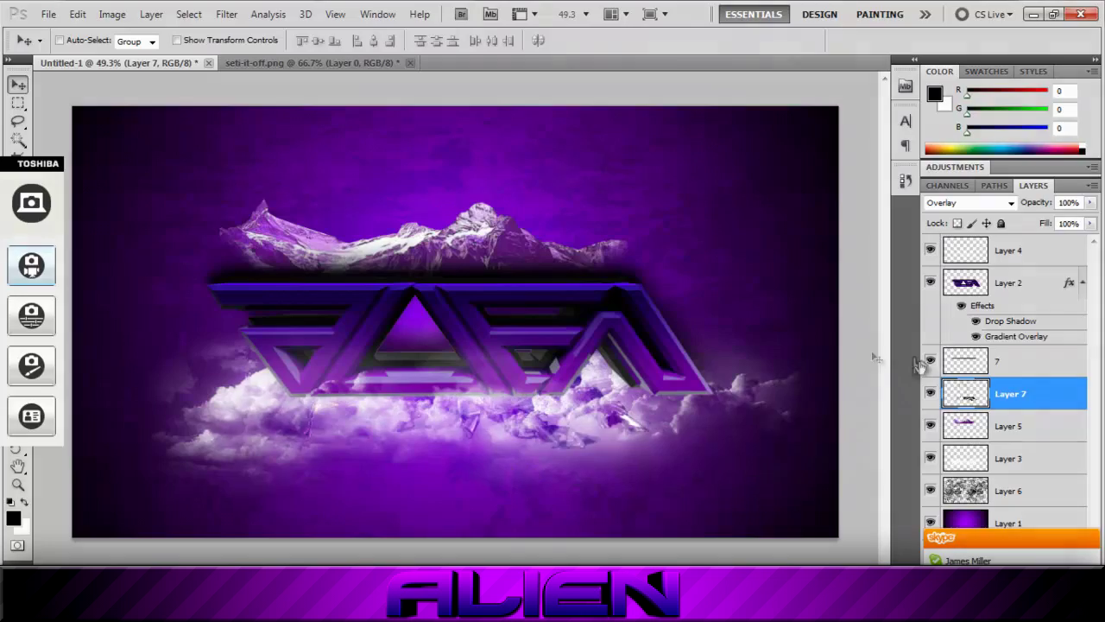